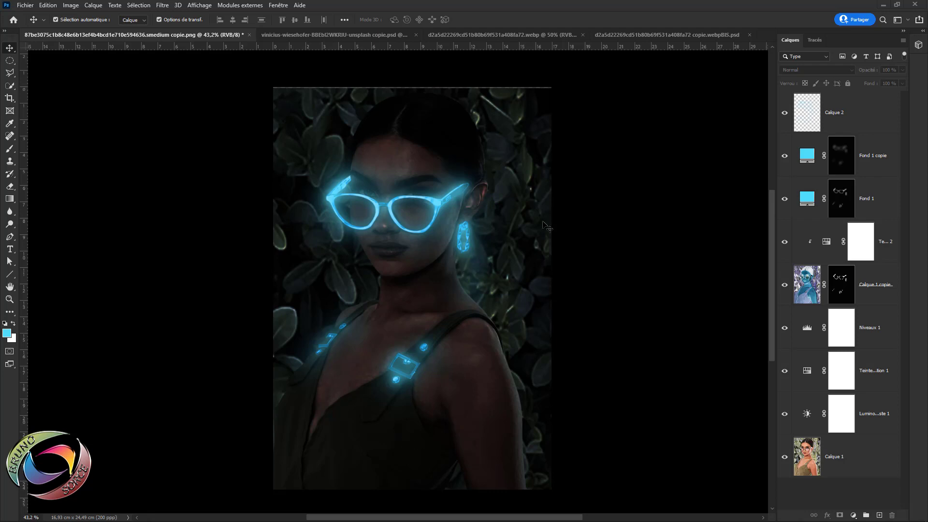
Review the finished neon-glasses examples in the open documents, and view the cut-out glasses layer without the background portrait
left_click(340, 34)
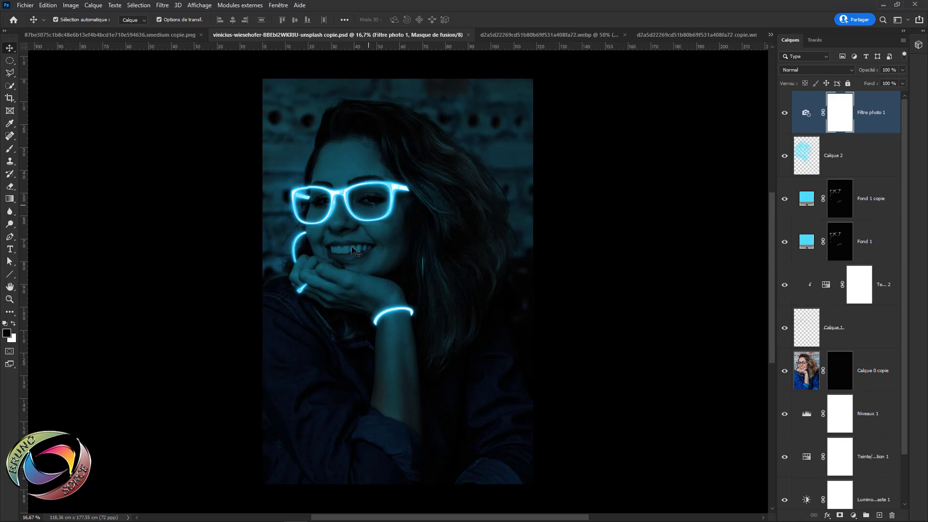
left_click(681, 32)
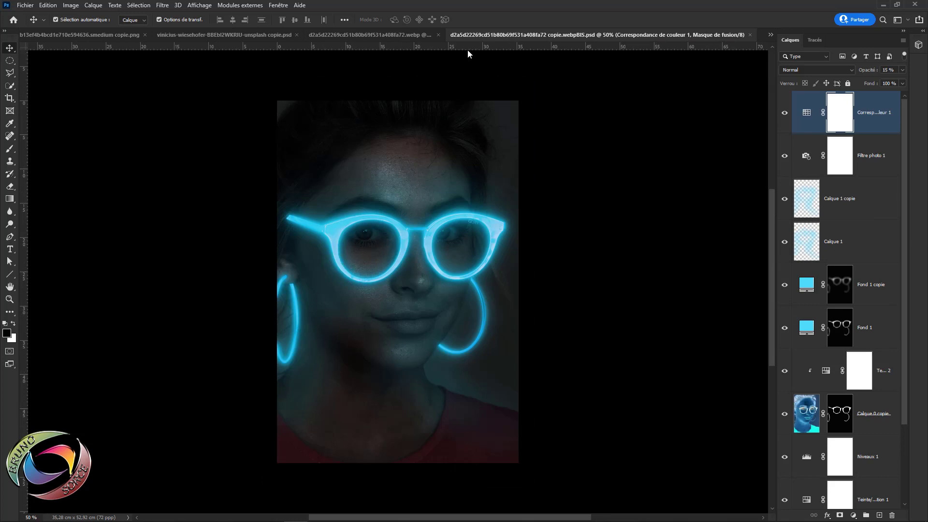
left_click(379, 34)
left_click(785, 156)
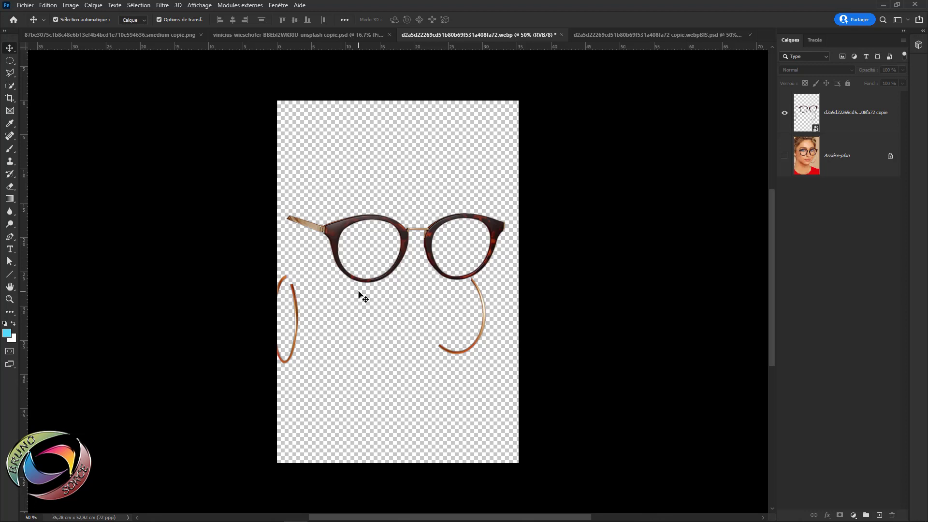
left_click(785, 155)
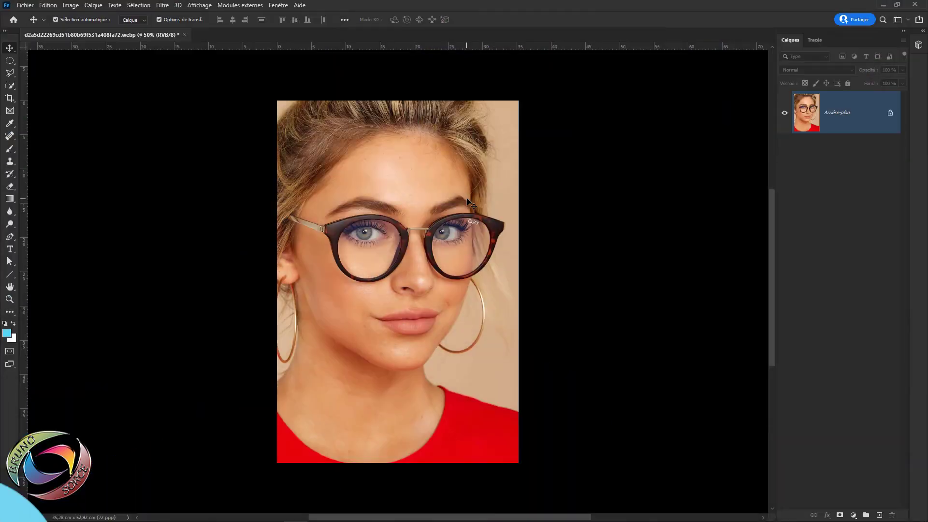
Add a Luminosité/Contraste adjustment layer above the portrait with brightness -150 and contrast 100
scroll(388, 261, "up", 1)
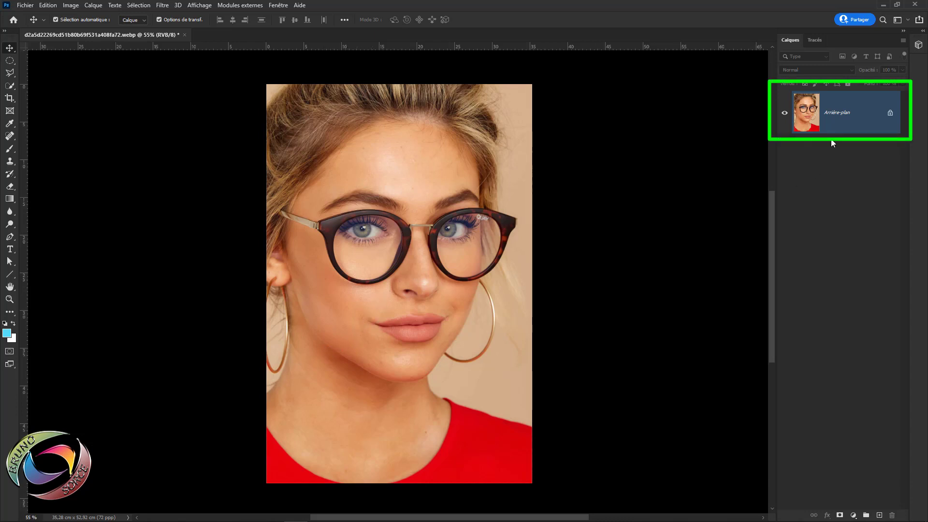
left_click(852, 515)
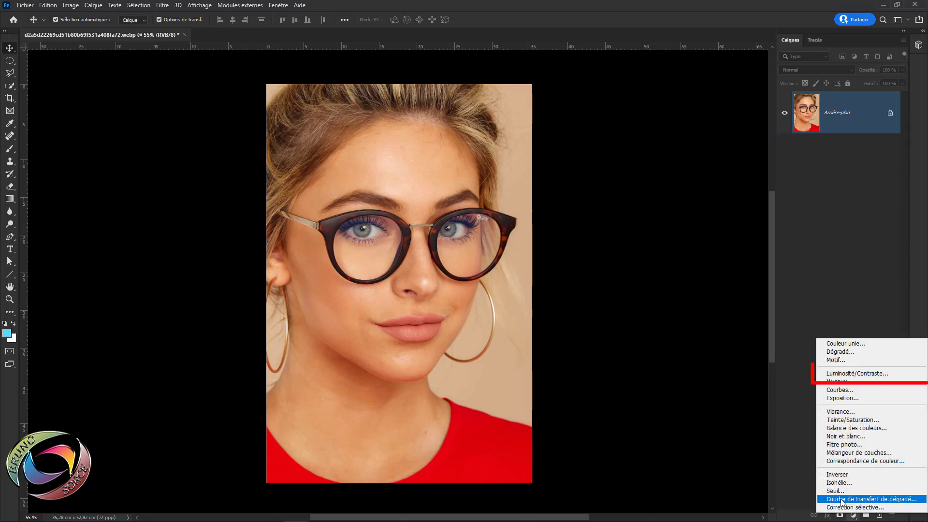
left_click(834, 373)
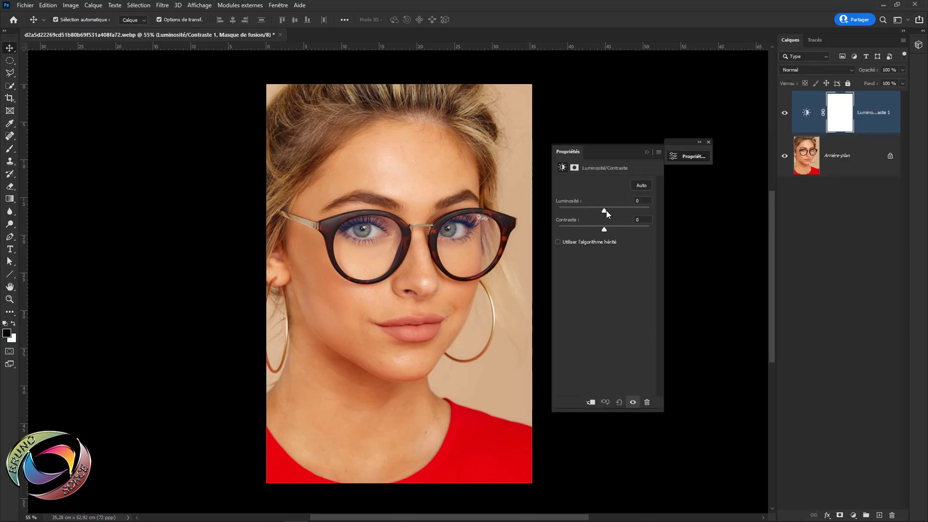
left_click_drag(605, 211, 558, 212)
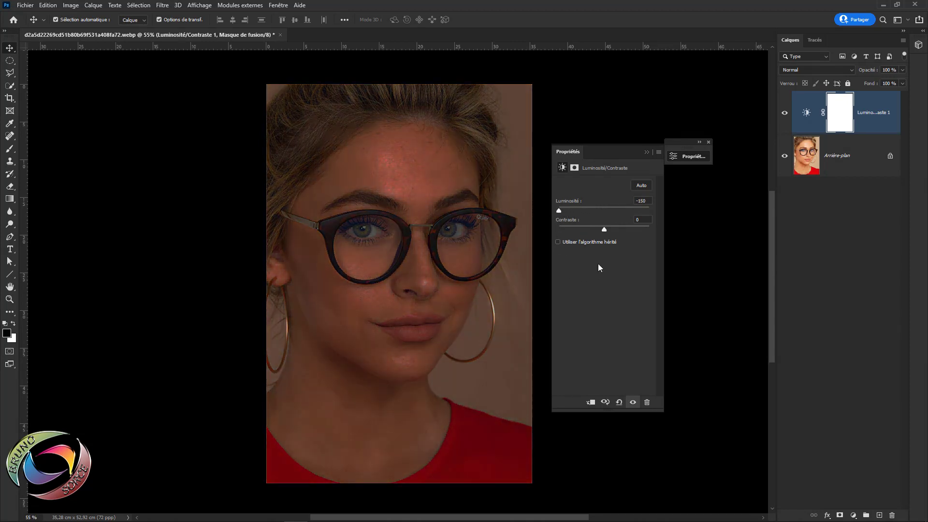
left_click_drag(602, 230, 662, 237)
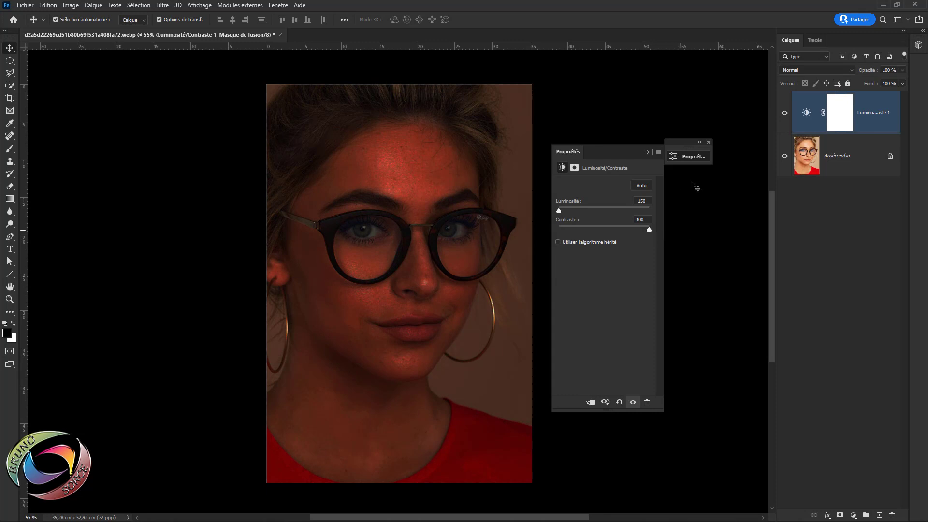
left_click(709, 142)
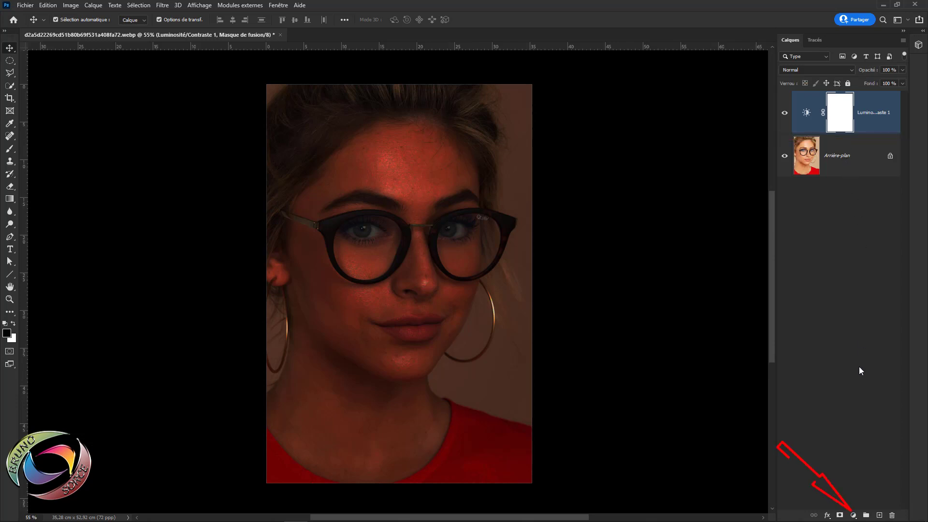
Add a Teinte/Saturation adjustment layer with Coloriser enabled and the hue set to 185
left_click(853, 515)
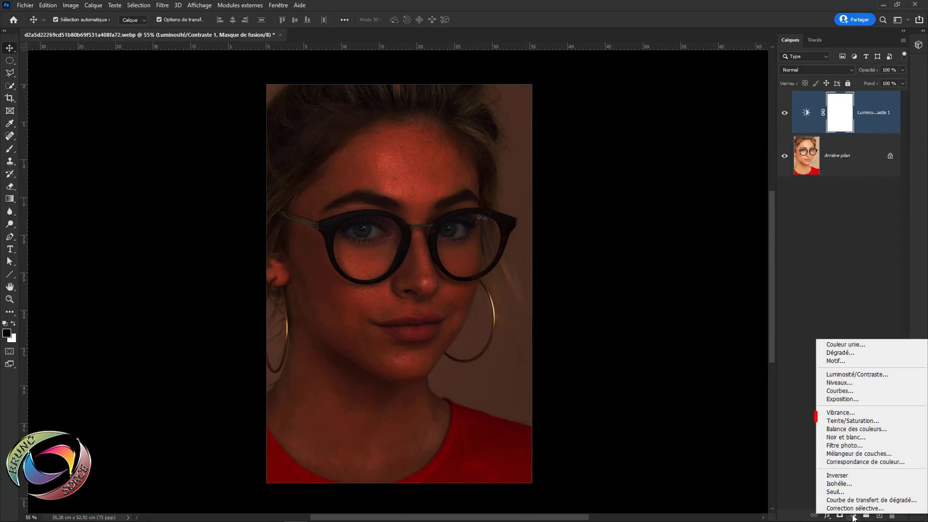
left_click(838, 422)
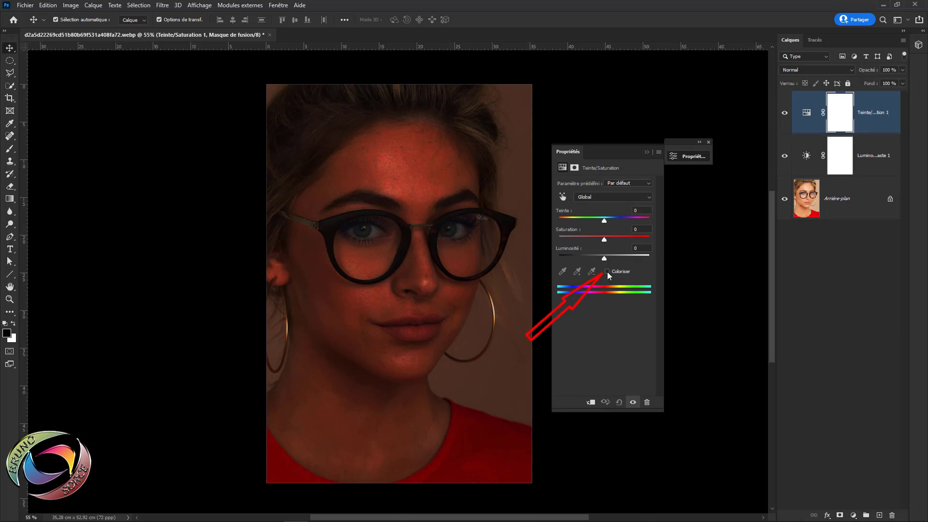
left_click(607, 272)
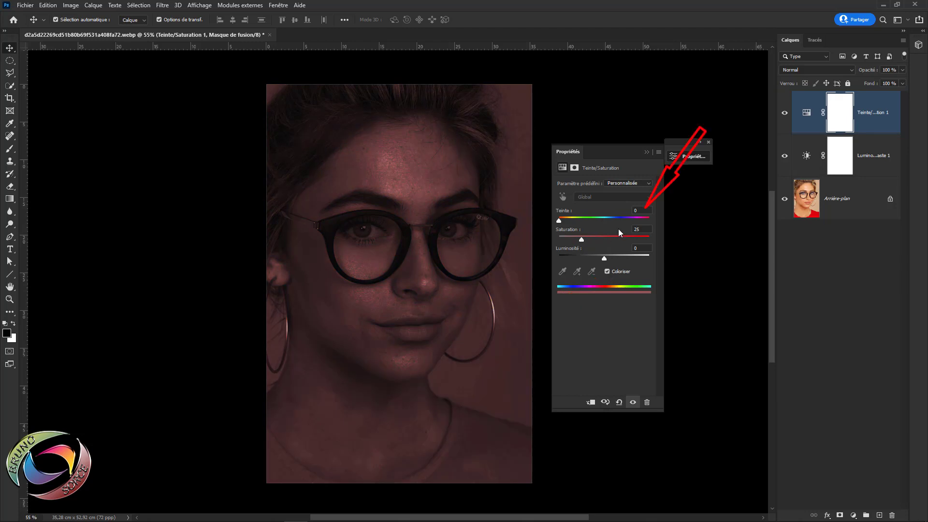
type("185")
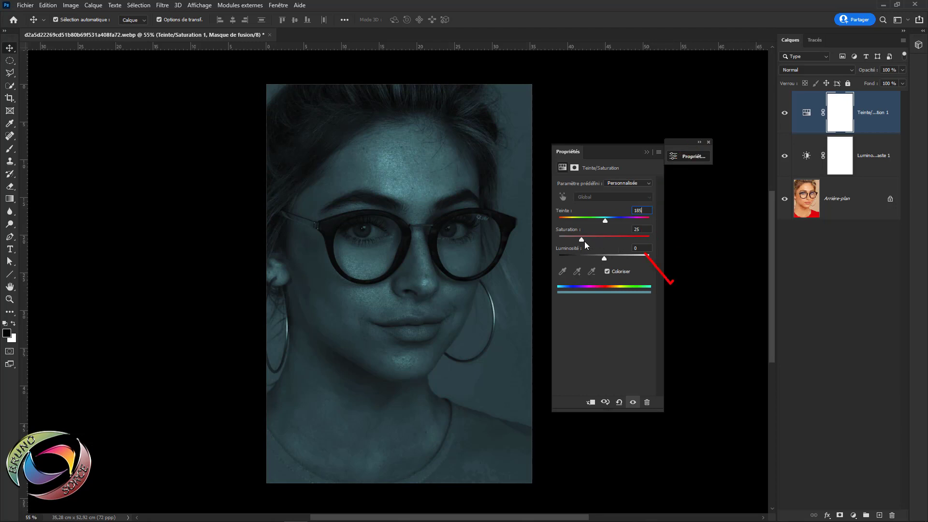
left_click(708, 142)
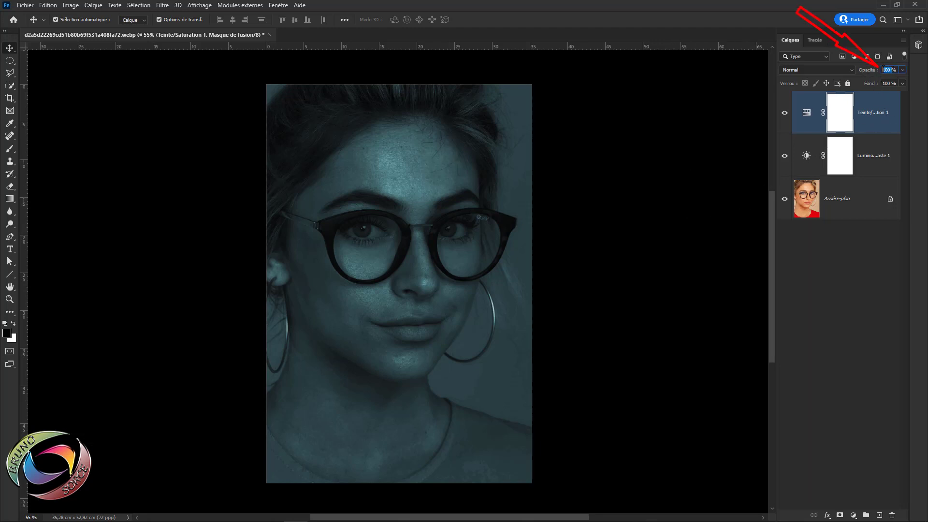
Set the Teinte/Saturation layer's opacity to 50 % and target its adjustment instead of its mask
type("50")
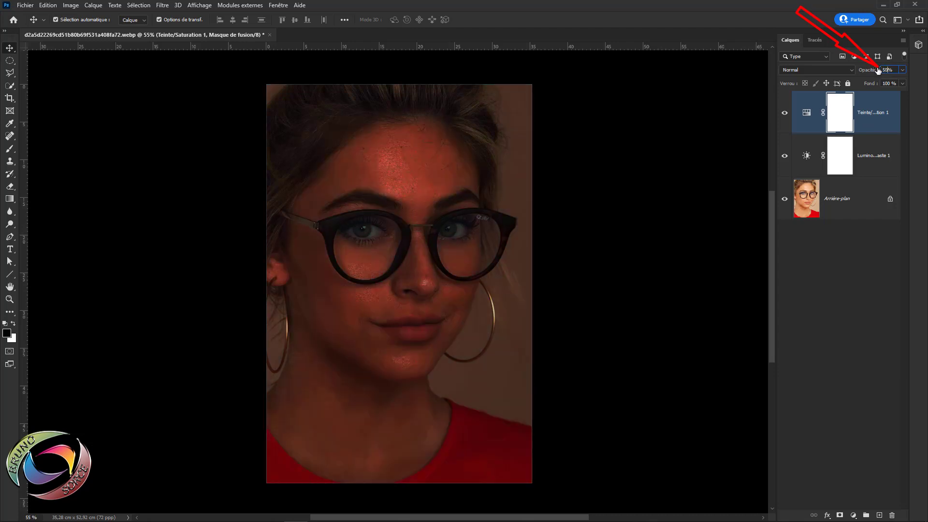
key("Return")
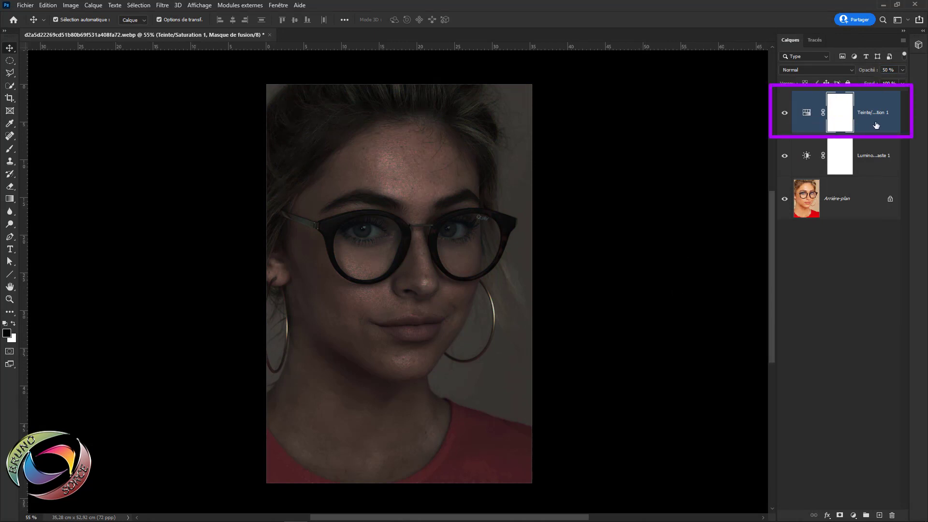
key("ctrl+2")
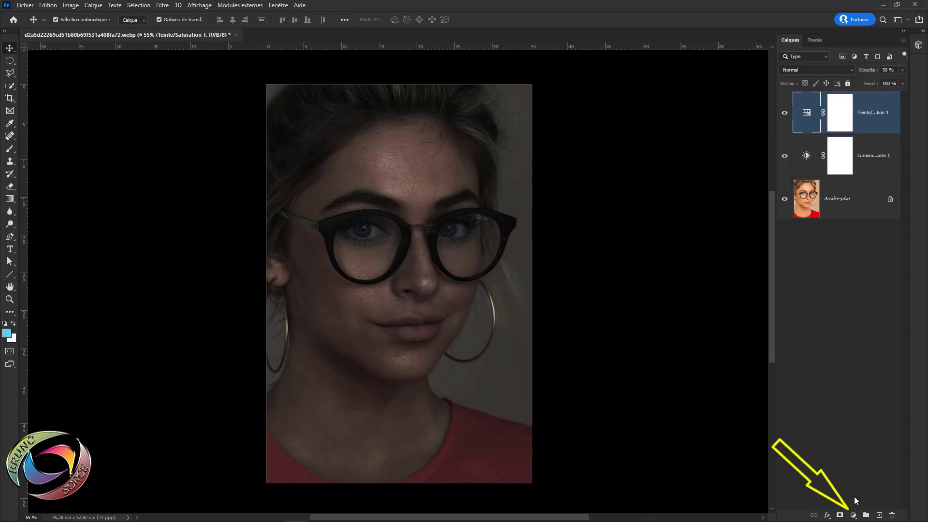
Add a Niveaux adjustment layer with the output white level at 180 and the input white level at 215
left_click(853, 516)
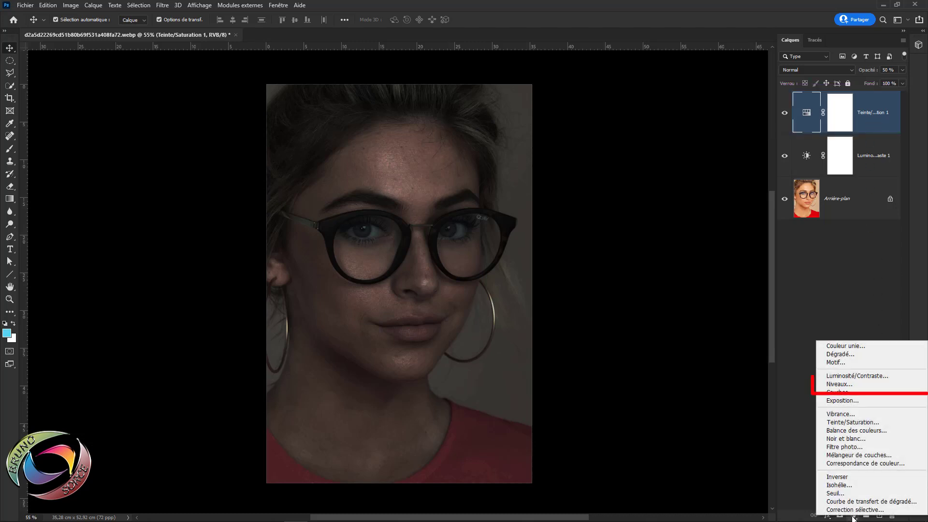
left_click(829, 384)
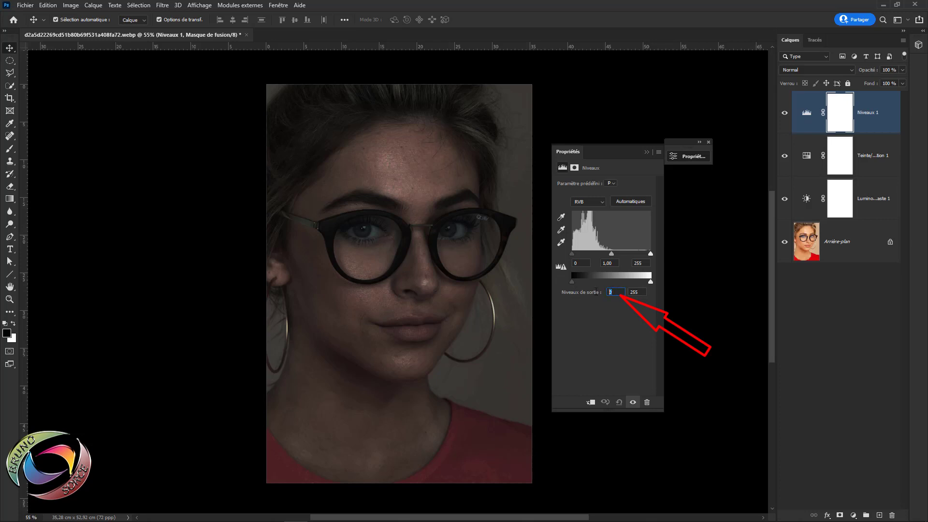
key("Tab")
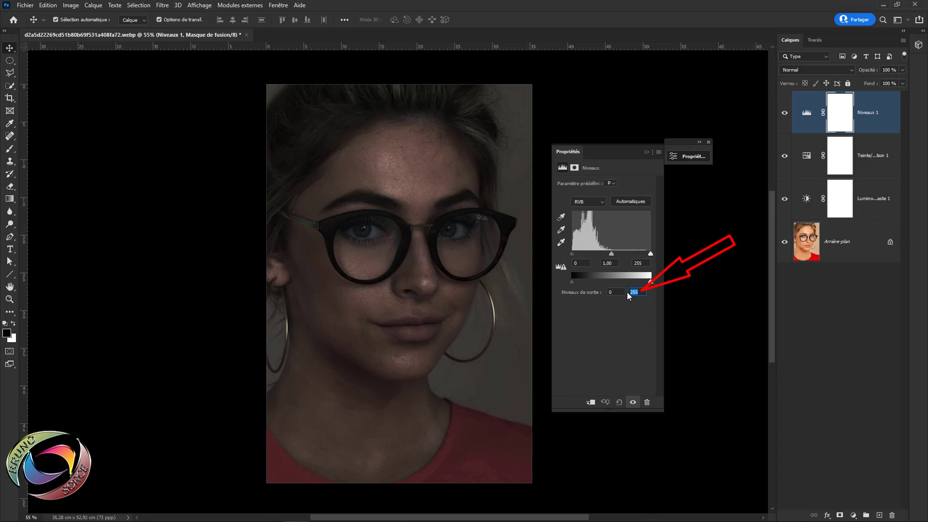
type("180")
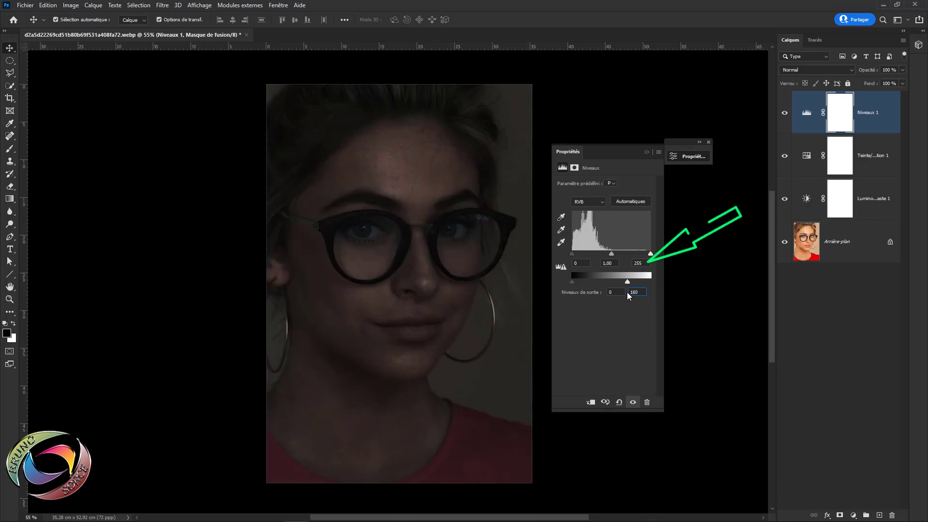
left_click_drag(643, 263, 628, 263)
type("215")
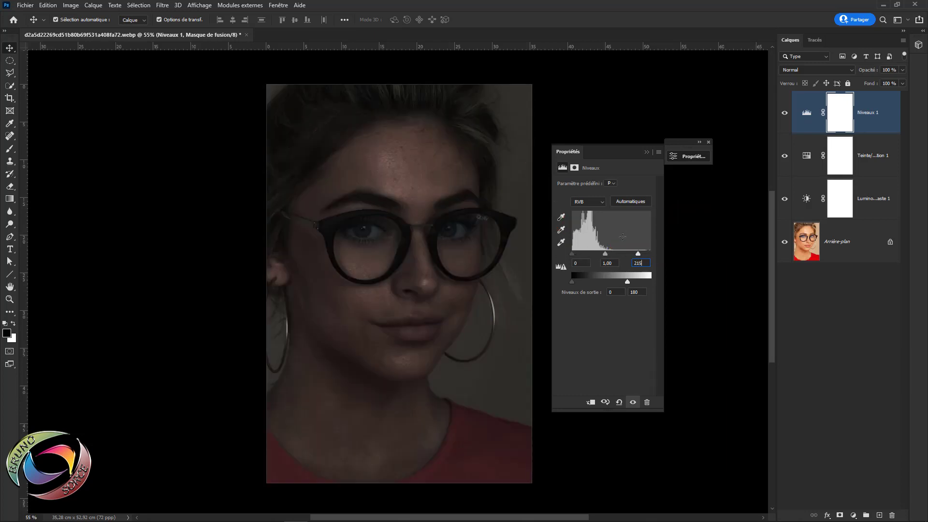
left_click(709, 142)
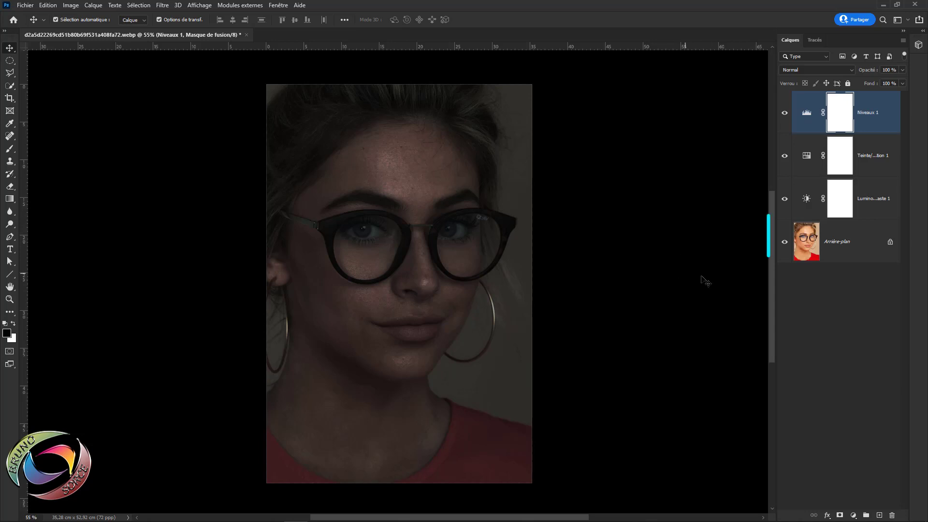
Duplicate the Arrière-plan layer and move the copy to the top of the layer stack
left_click(863, 257)
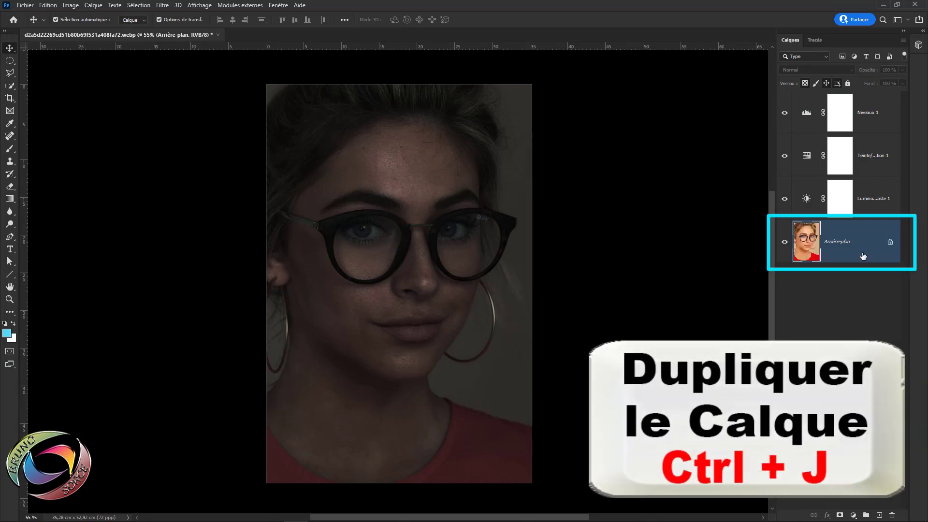
key("ctrl+j")
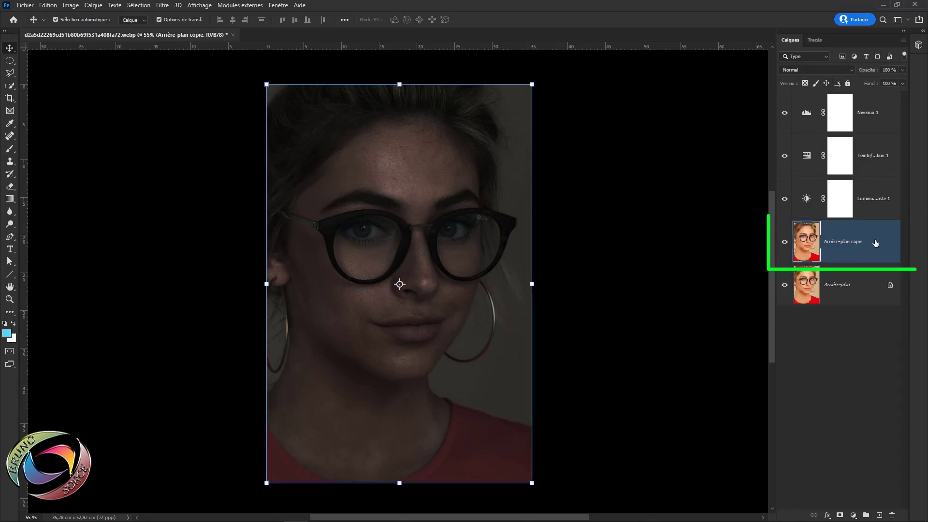
left_click_drag(876, 245, 863, 98)
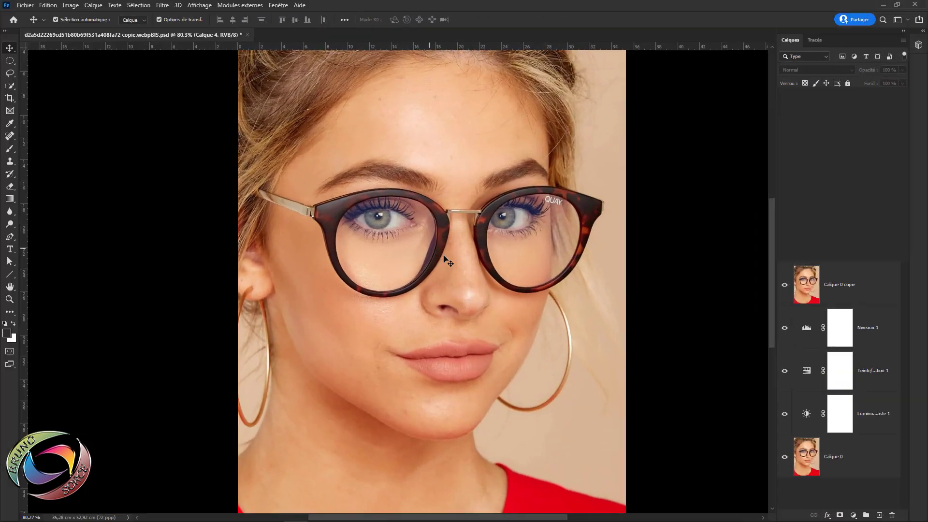
With the Pen tool in Tracé mode, trace the upper edge of the glasses' temple up to the hinge
scroll(485, 276, "up", 2)
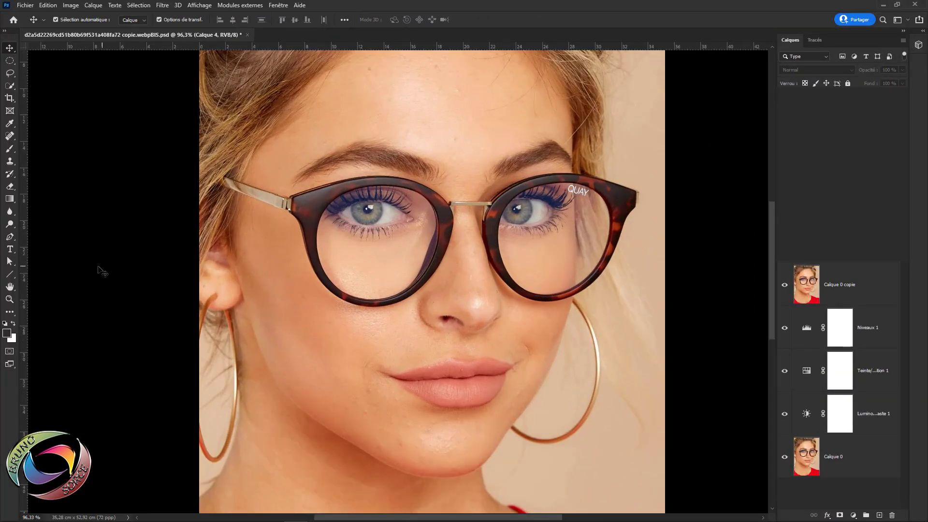
left_click(9, 237)
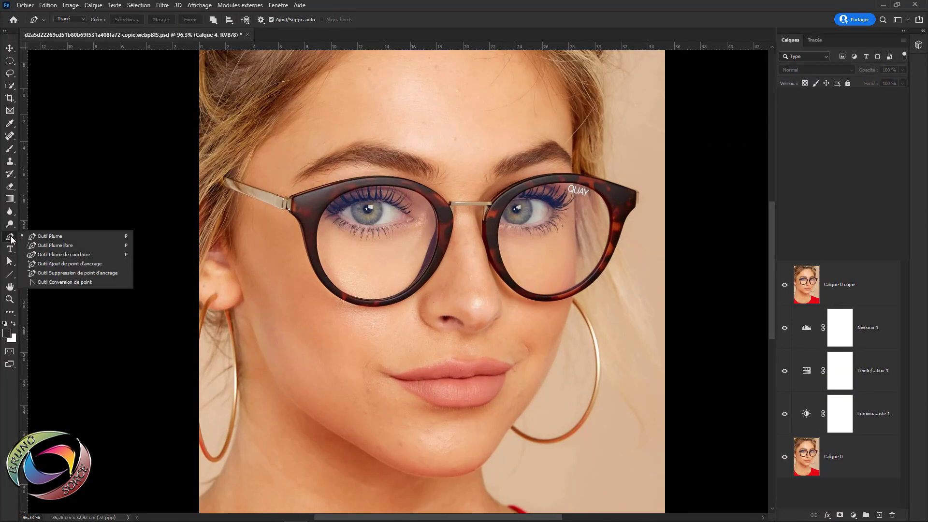
left_click(52, 236)
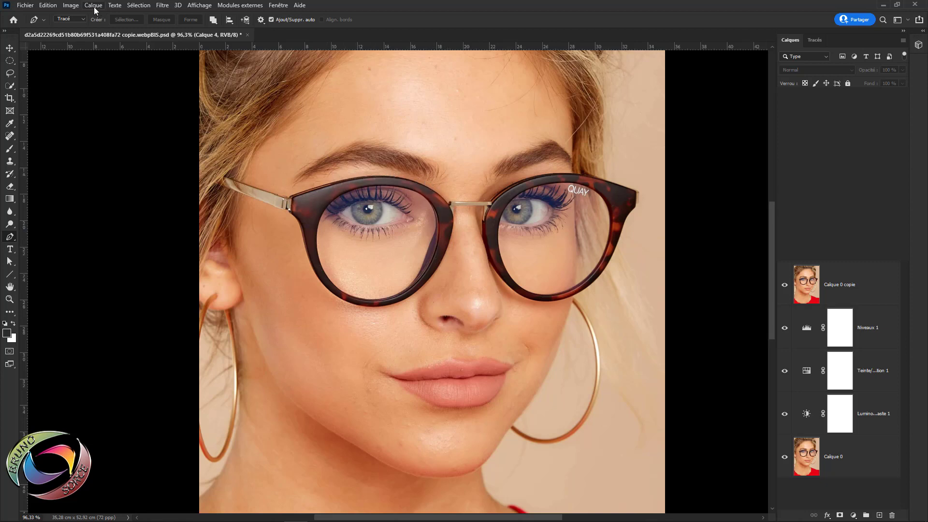
left_click(74, 21)
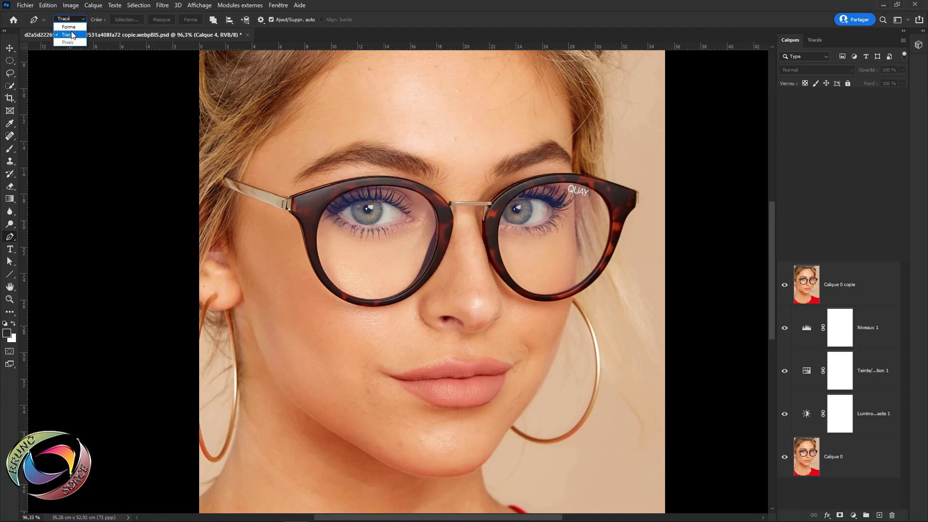
left_click(71, 39)
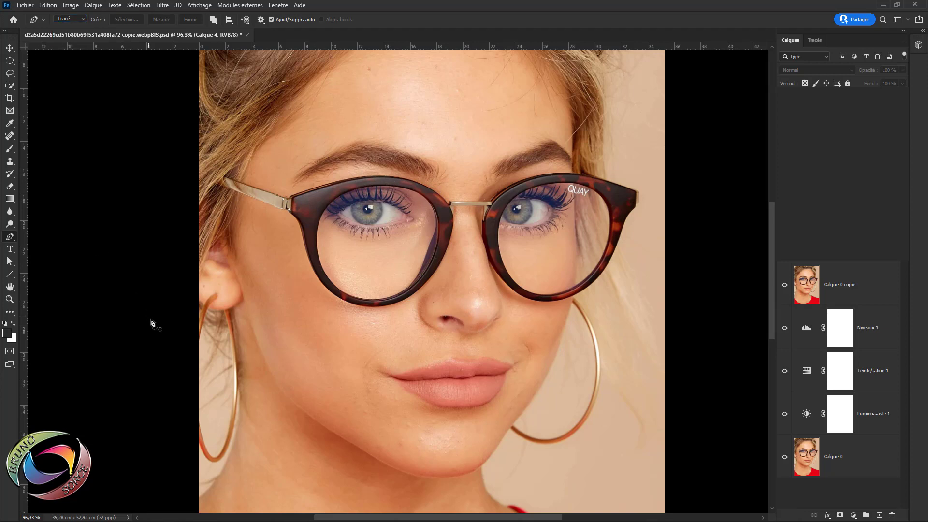
left_click(225, 177)
scroll(283, 200, "up", 3)
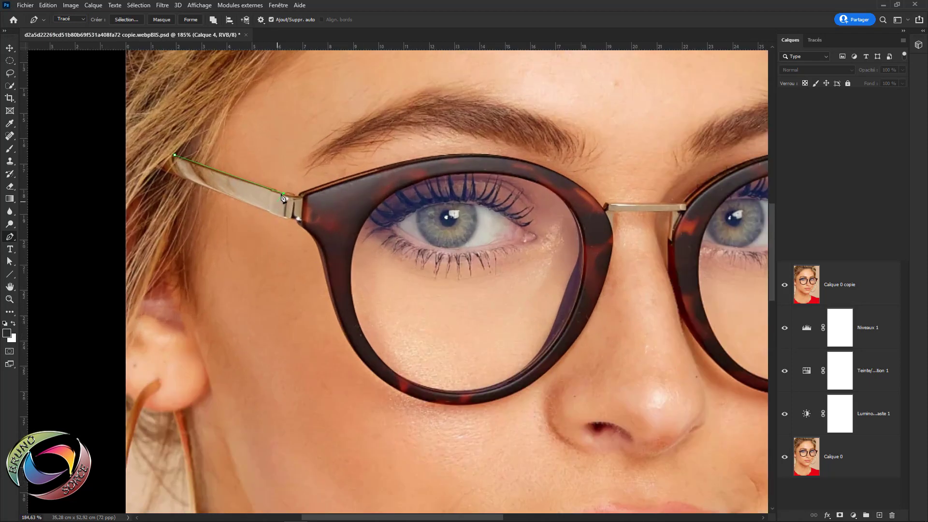
scroll(283, 198, "up", 4)
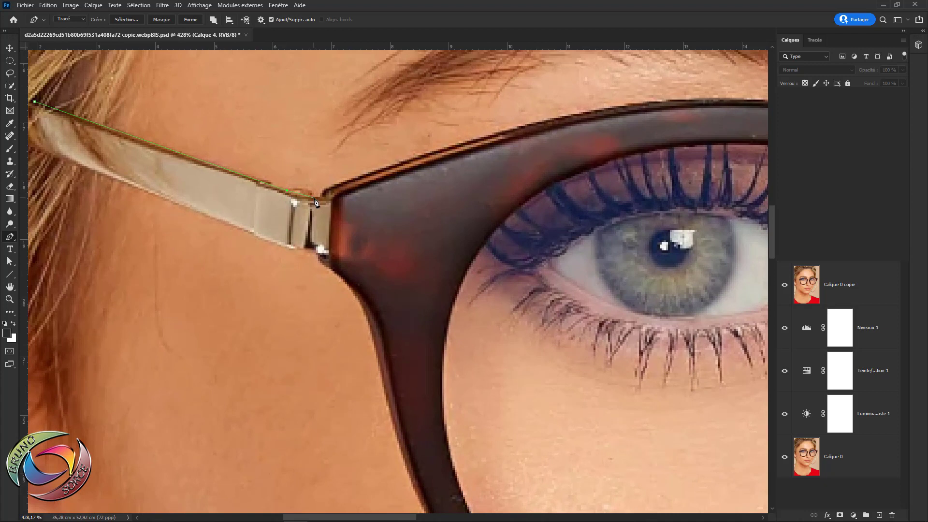
left_click_drag(315, 198, 317, 210)
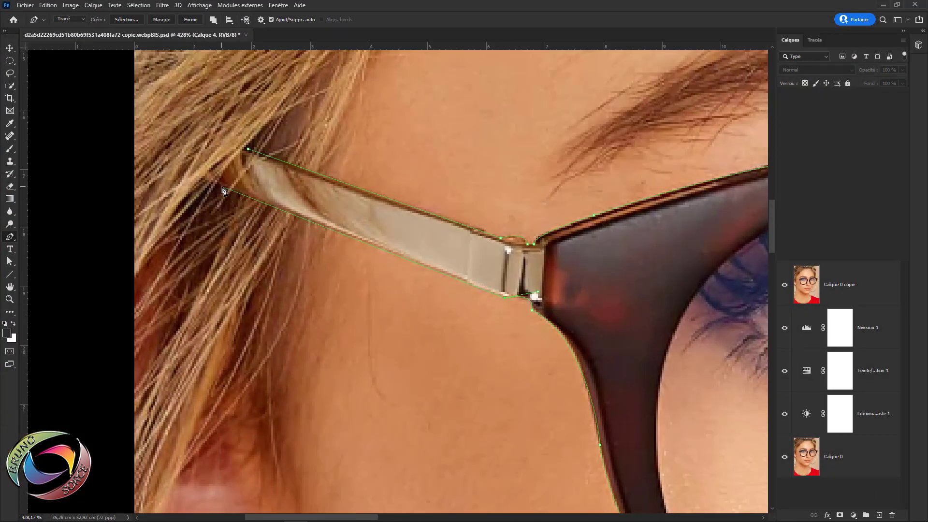
Complete the path around the outer contour of both lens frames, the bridge and the temple
left_click_drag(248, 149, 247, 162)
left_click_drag(598, 280, 350, 232)
scroll(498, 247, "down", 8)
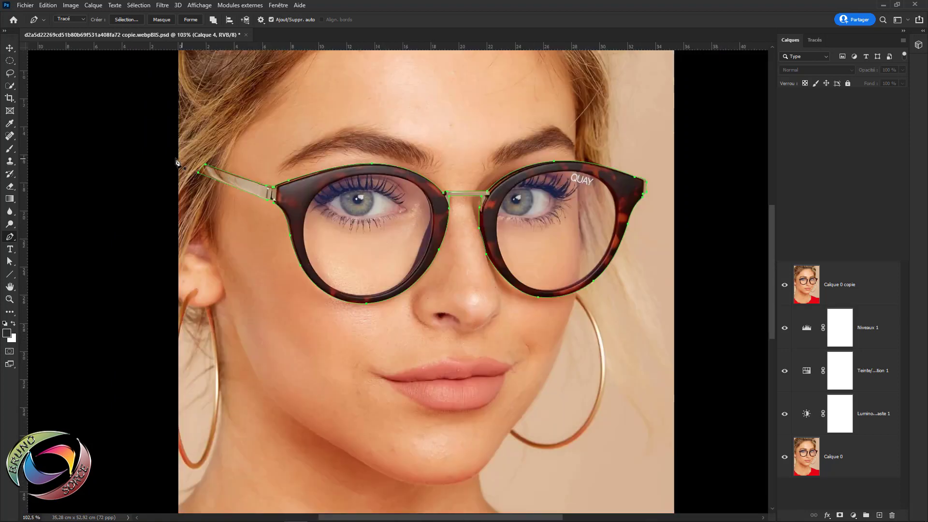
left_click(404, 169)
key("ctrl+z")
Convert the glasses path into a new smoothed selection with a feather radius of 1 pixel
right_click(534, 226)
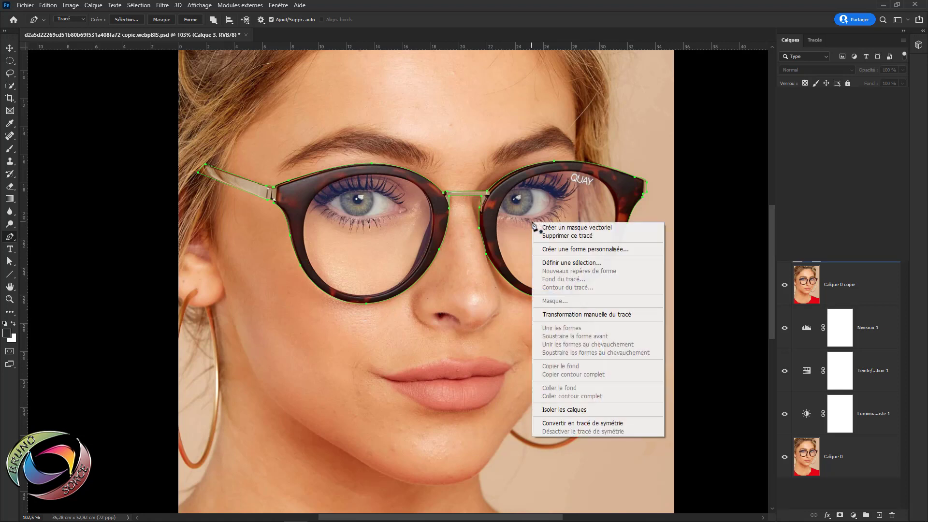
left_click(558, 264)
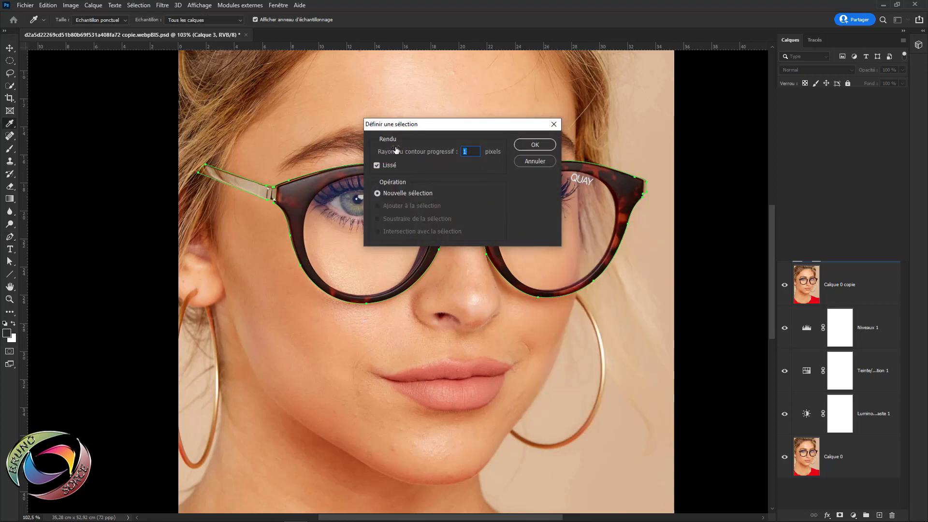
left_click(535, 146)
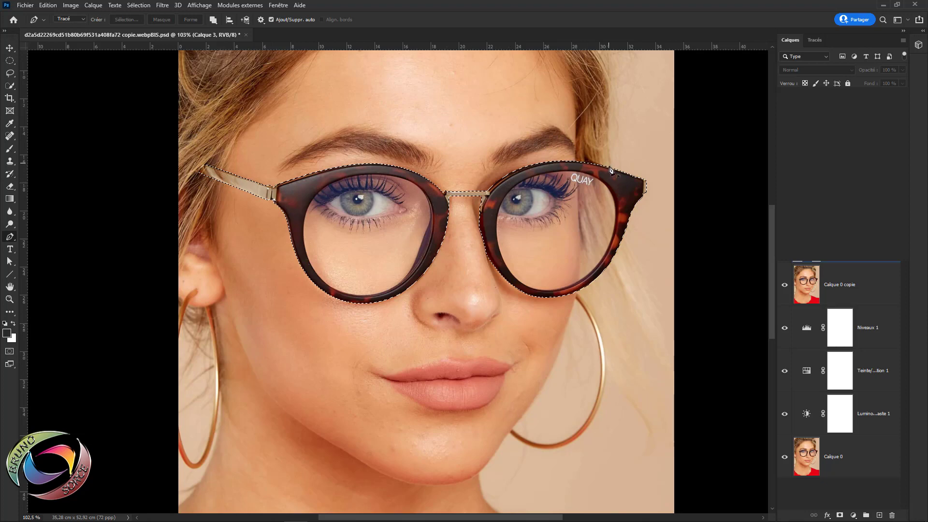
Copy the selected glasses from Calque 0 copie to a new layer and hide Calque 0 copie
left_click(874, 289)
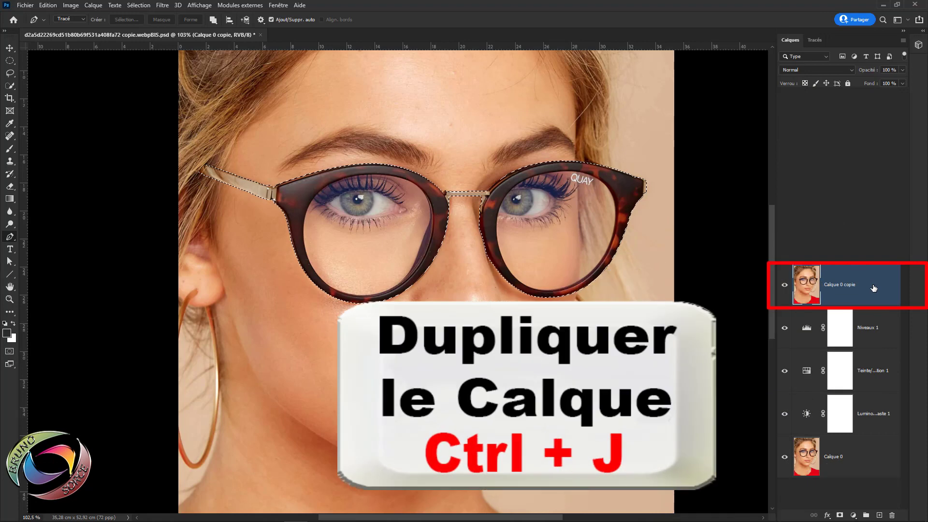
key("ctrl+j")
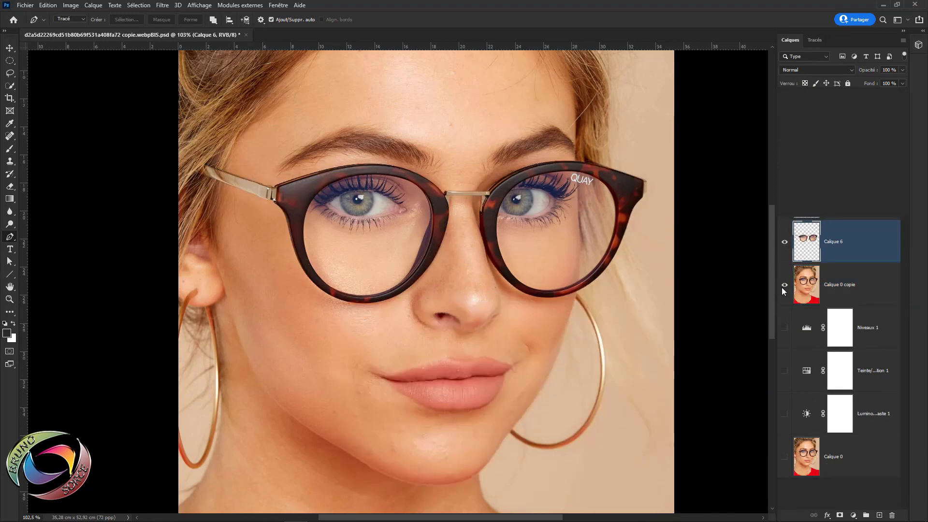
left_click(785, 285)
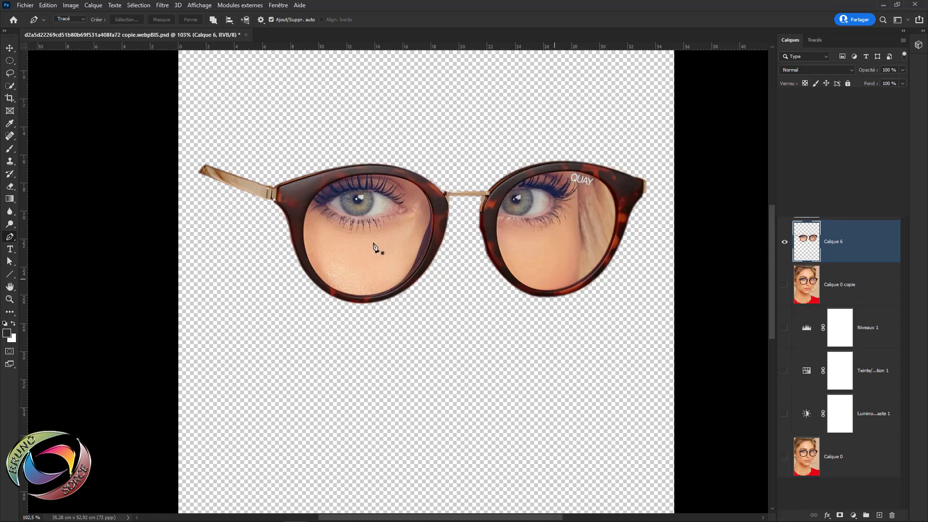
scroll(376, 248, "up", 3)
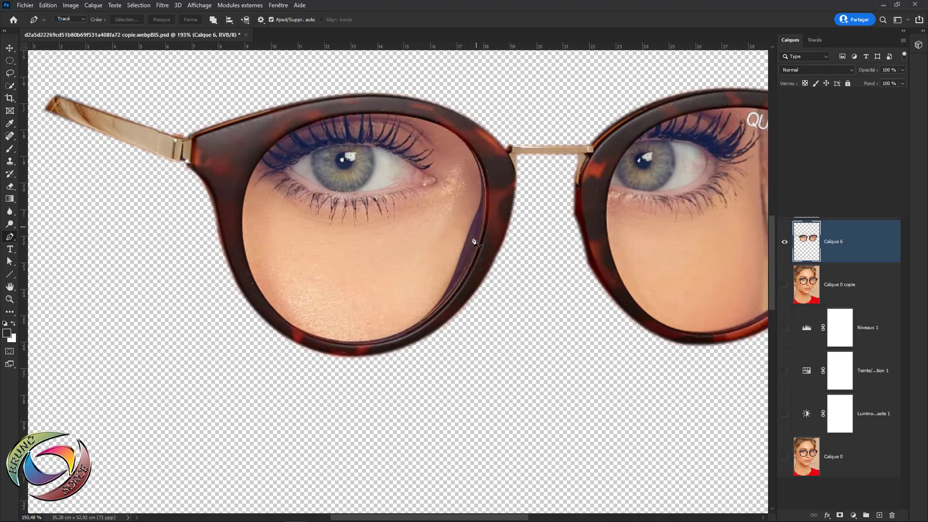
Hide Calque 6 and show the frame cut-out on Calque 2 and the earring cut-outs on Calque 5 and Calque 4
left_click(785, 244)
left_click(784, 198)
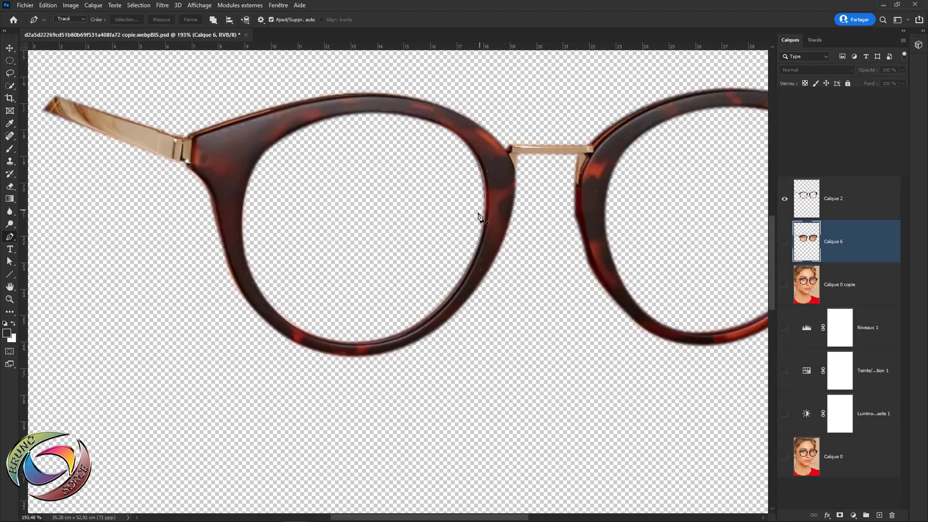
scroll(479, 216, "down", 3)
scroll(469, 236, "down", 1)
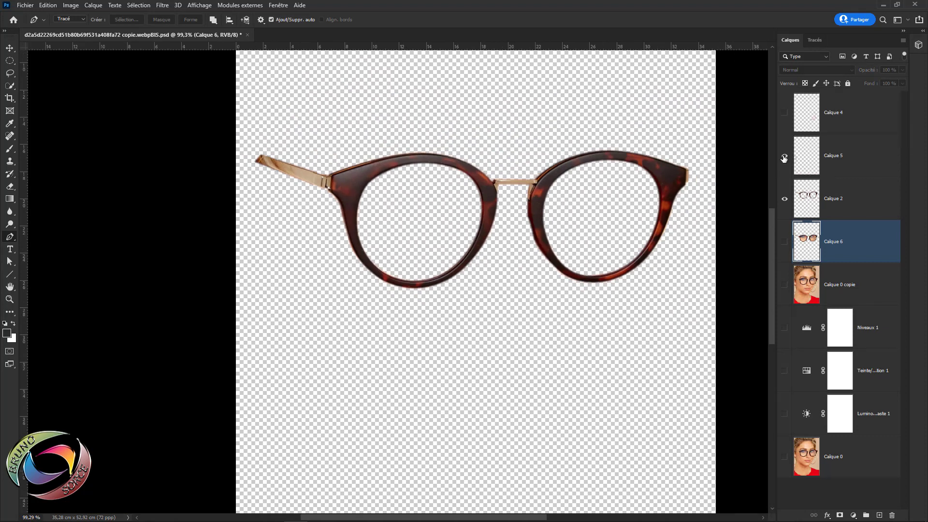
left_click(785, 156)
left_click(784, 112)
scroll(545, 253, "down", 1)
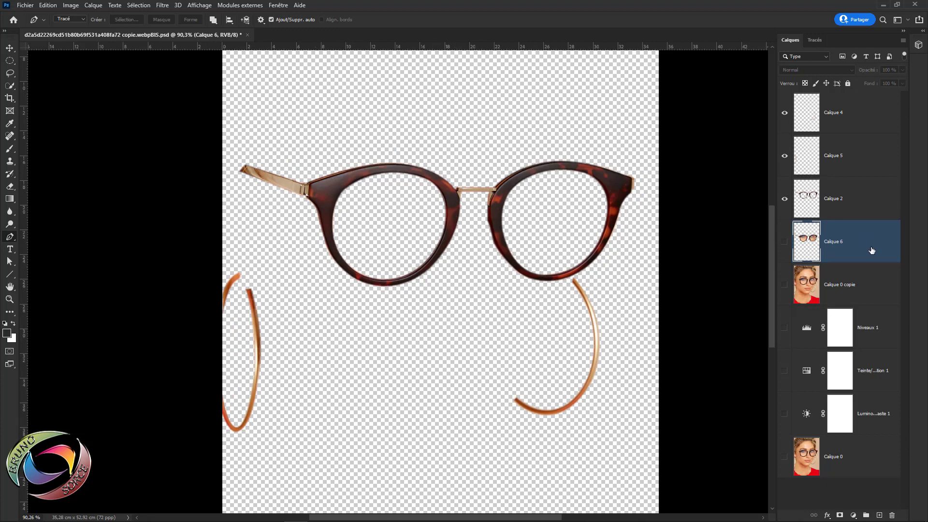
Delete Calque 6 and show the Calque 0 copie layer
key("Delete")
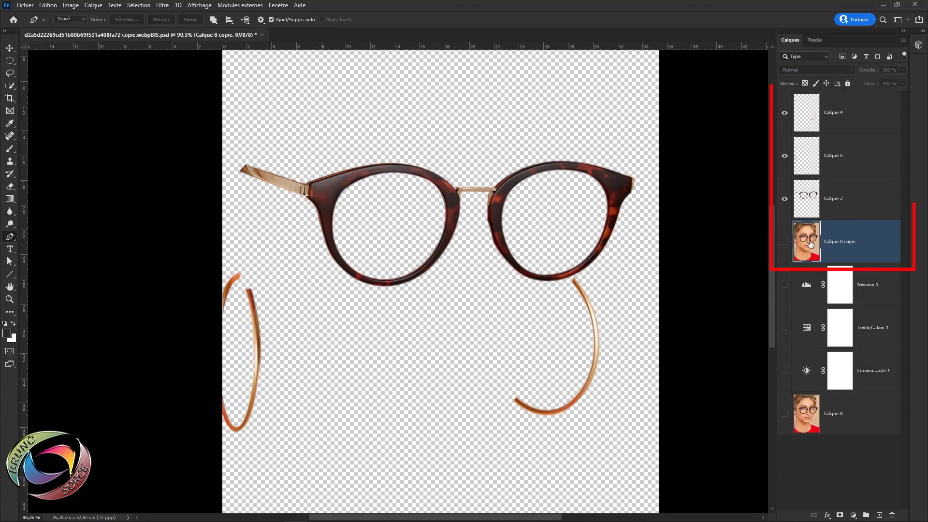
left_click(784, 243)
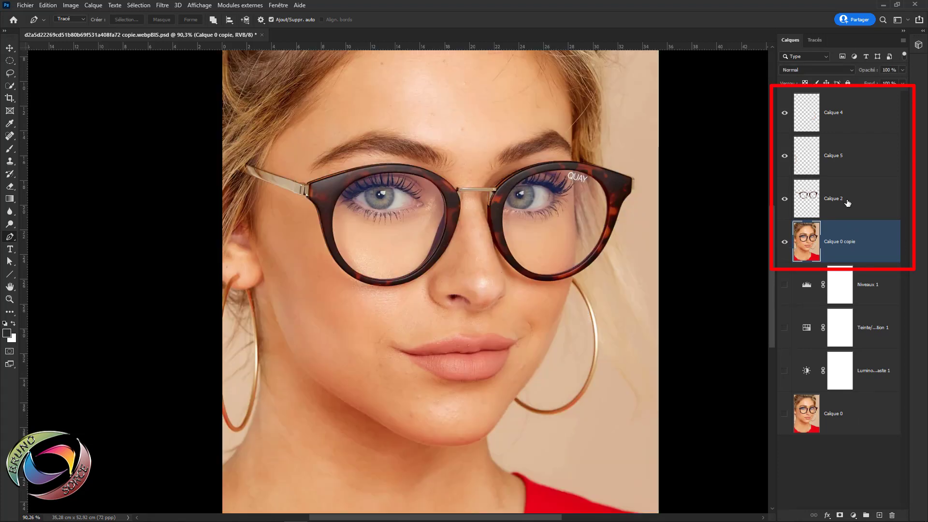
Merge the Calque 4, Calque 5 and Calque 2 layers into a single glasses-and-earrings layer
left_click(856, 120)
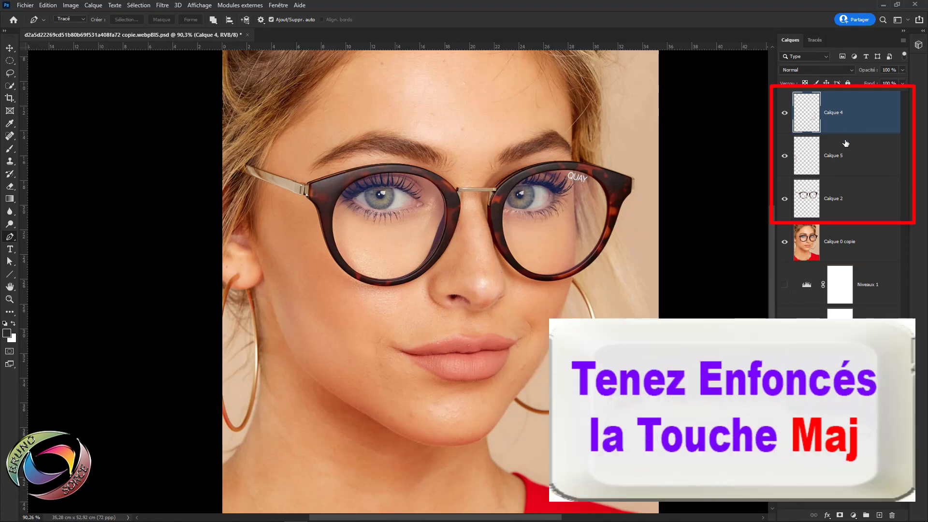
left_click(866, 201, "shift")
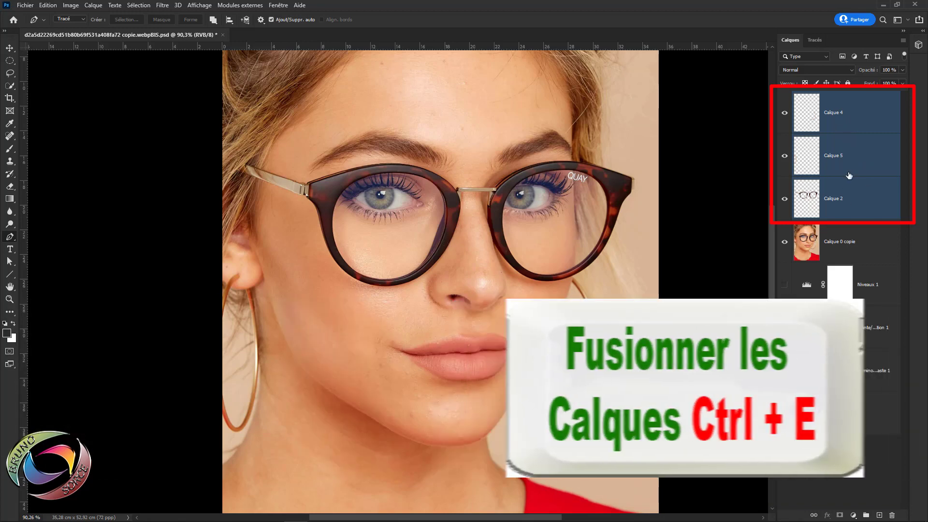
key("ctrl+e")
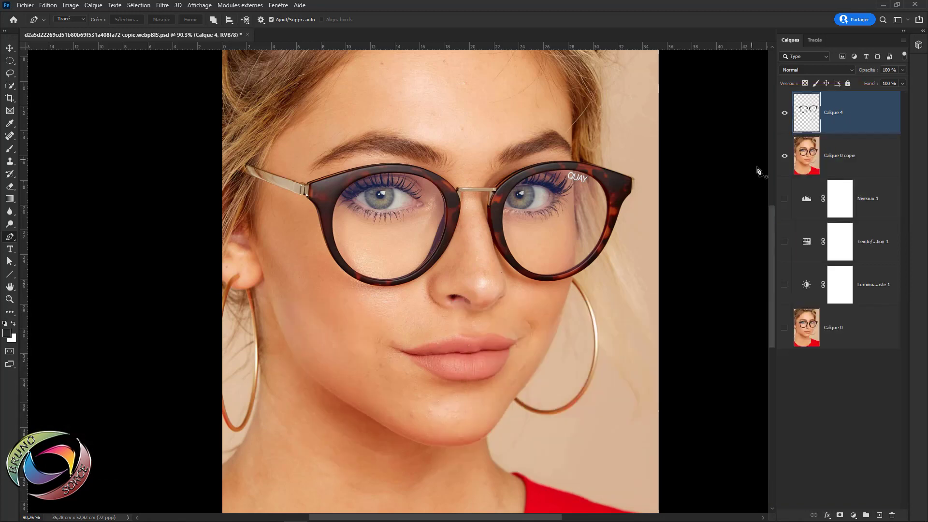
Check the merged accessories cut-out by toggling the visibility of Calque 0 copie and Calque 4
left_click(785, 156)
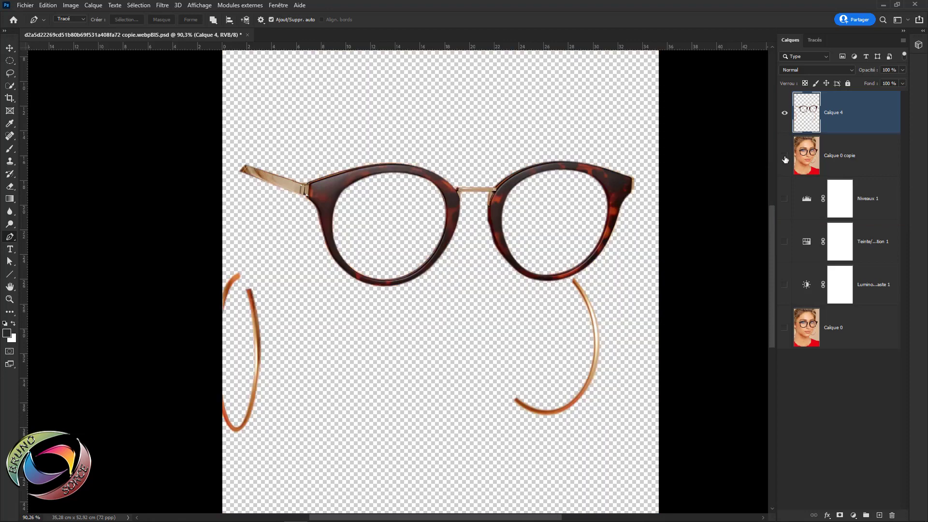
left_click(785, 113)
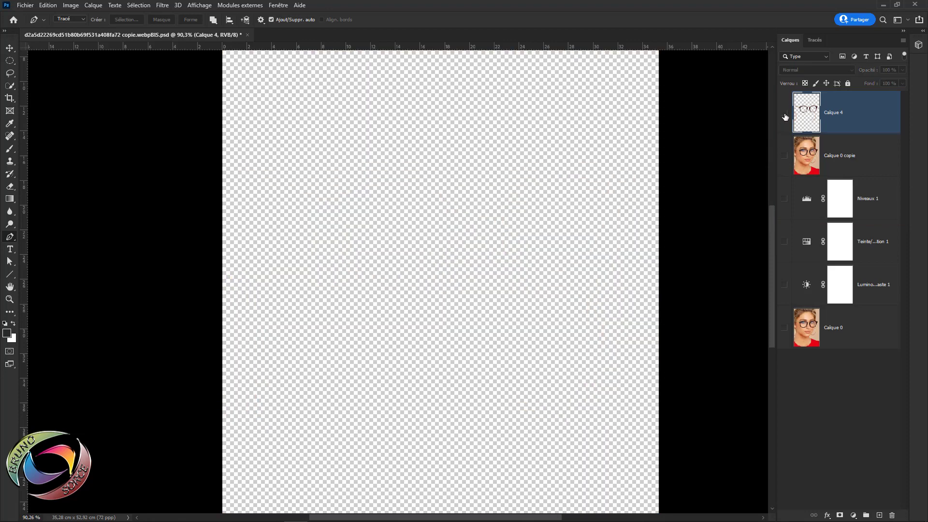
left_click(785, 113)
left_click(784, 157)
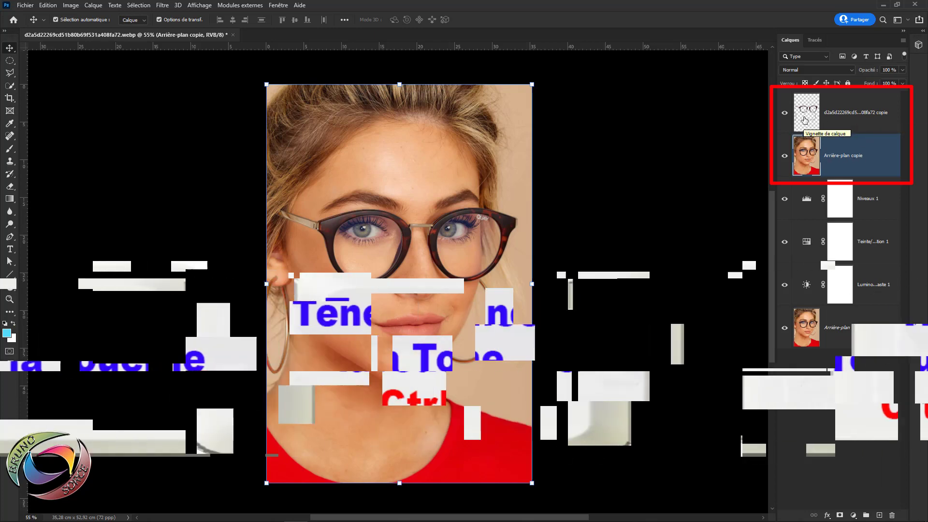
Load the glasses-and-earrings cut-out as a selection, then merge its layer into Arrière-plan copie
key("ctrl")
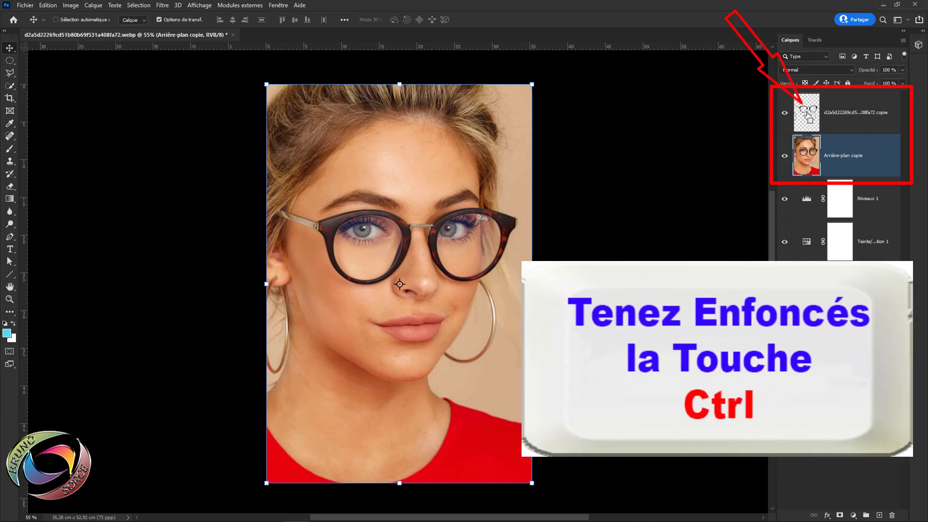
left_click(808, 115, "ctrl")
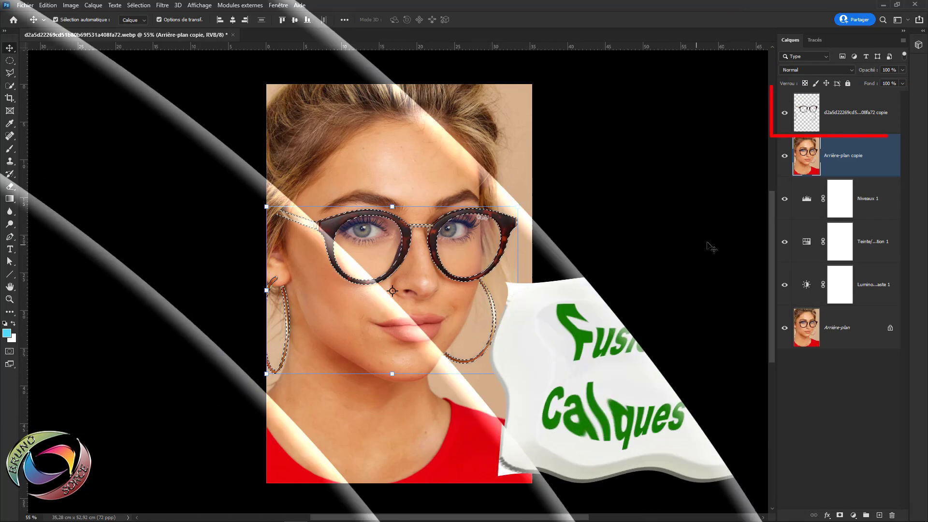
left_click(865, 110)
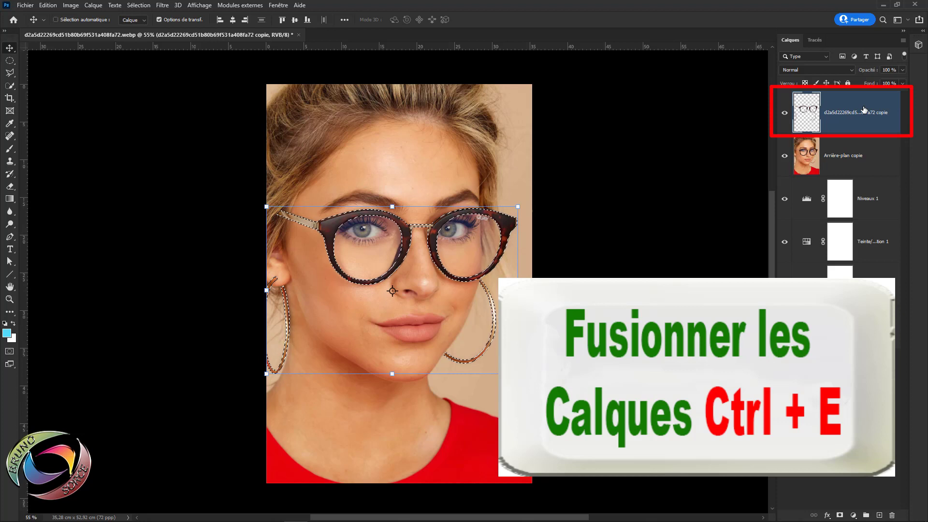
key("ctrl+e")
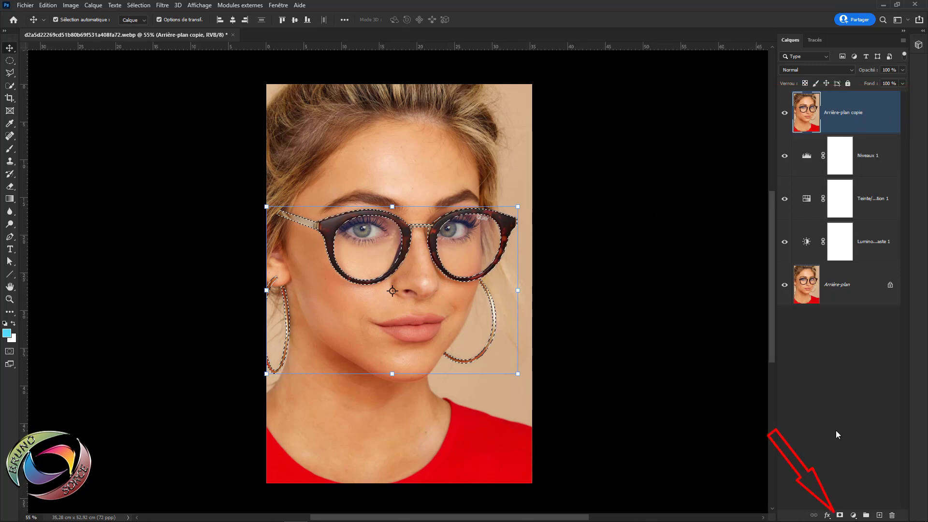
Mask Arrière-plan copie with the accessories selection and invert the colours of the layer's image
left_click(840, 516)
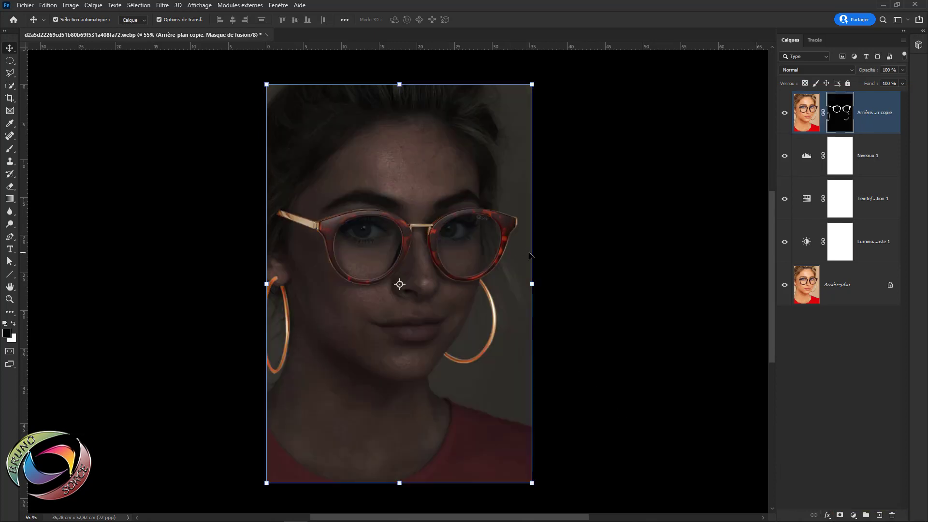
left_click(803, 120)
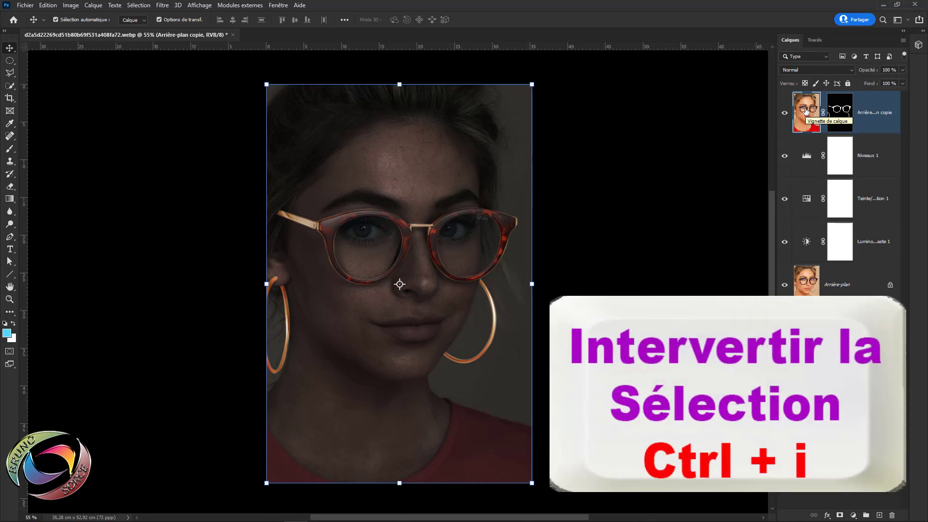
key("ctrl")
key("ctrl+i")
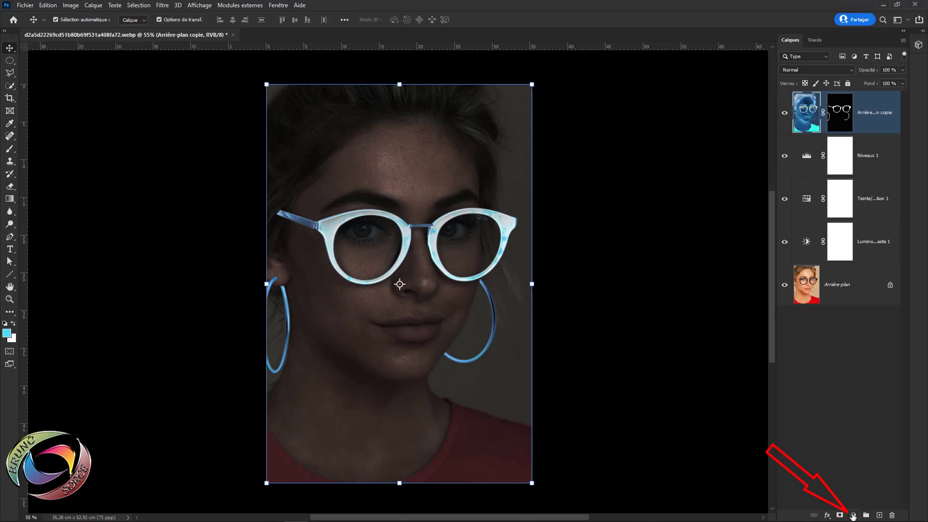
Add a Teinte/Saturation adjustment clipped to Arrière-plan copie, with Coloriser enabled and saturation at +100
left_click(853, 516)
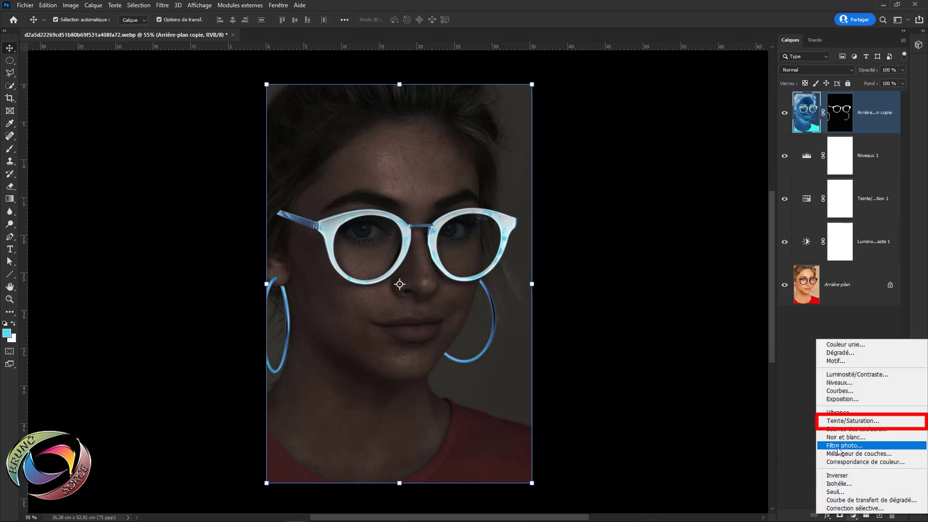
left_click(836, 422)
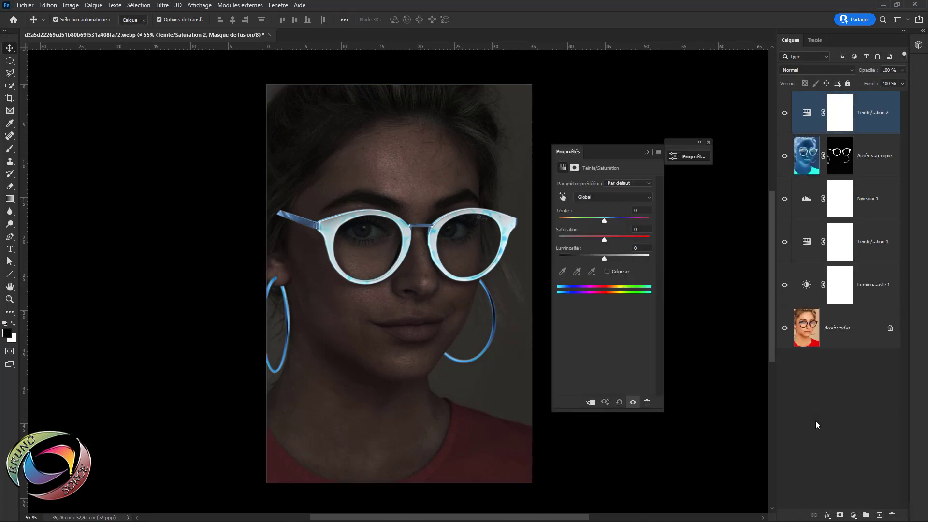
left_click(591, 403)
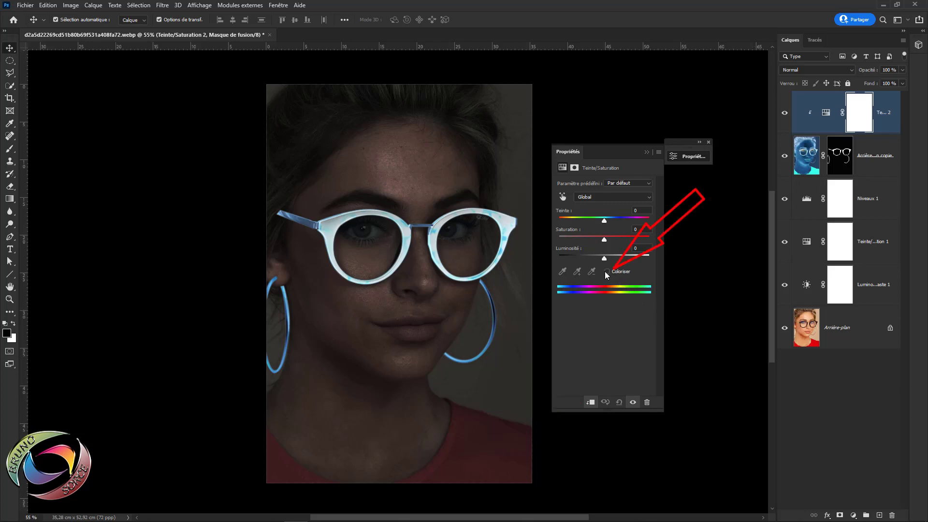
left_click(607, 271)
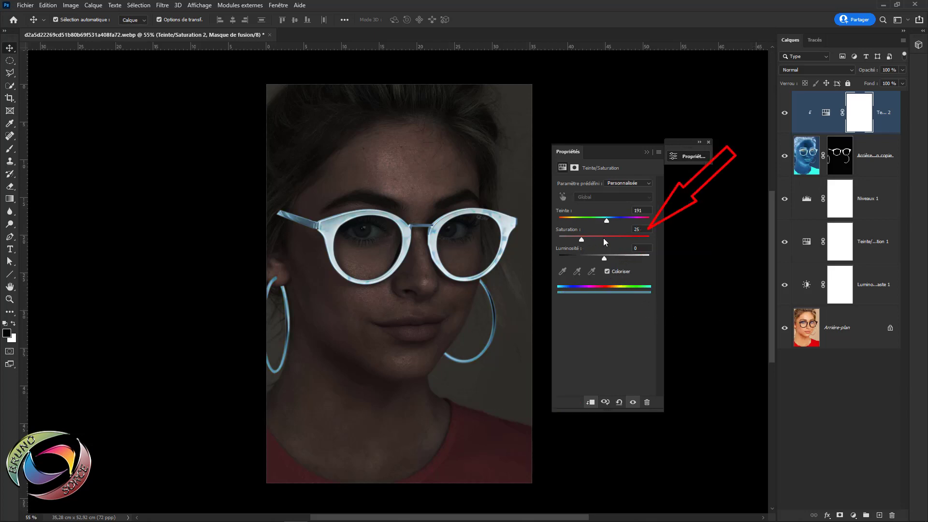
left_click_drag(600, 239, 662, 240)
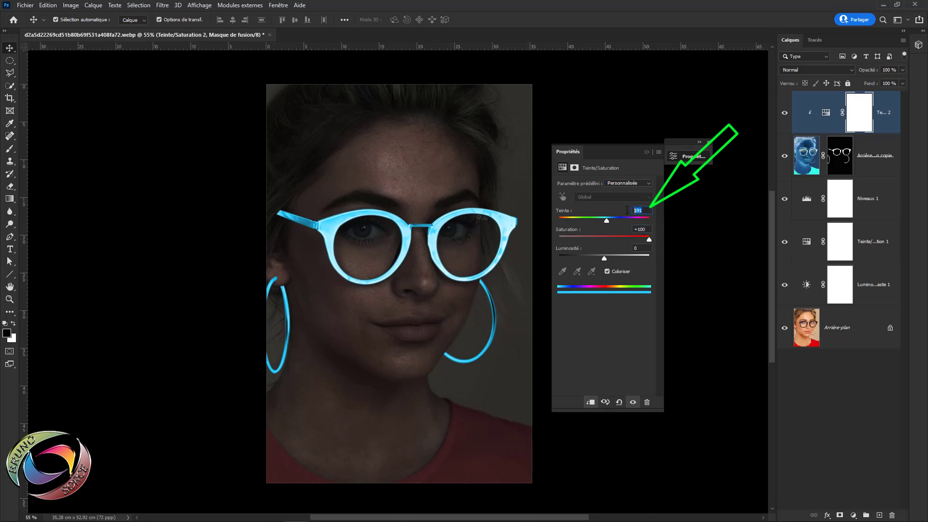
Set the clipped Teinte/Saturation adjustment's hue to 202 and its lightness to -5
type("2")
key("Return")
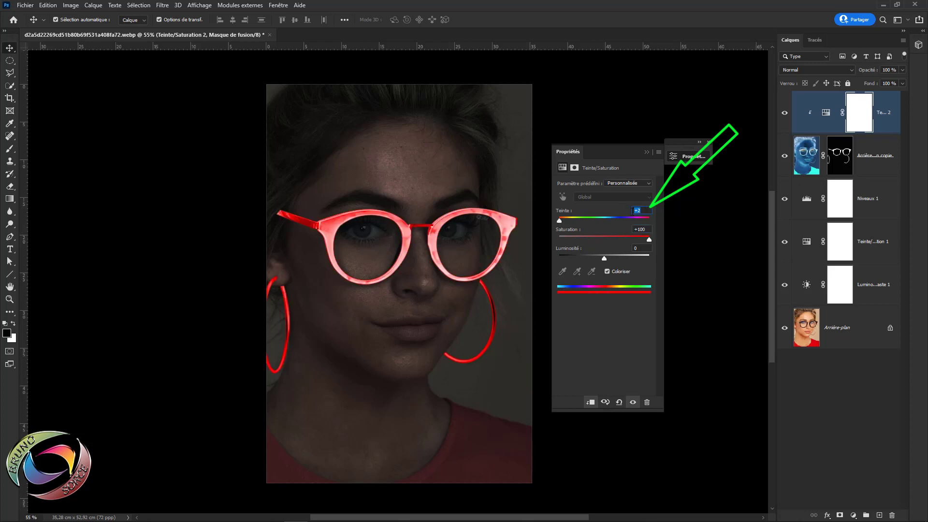
type("02")
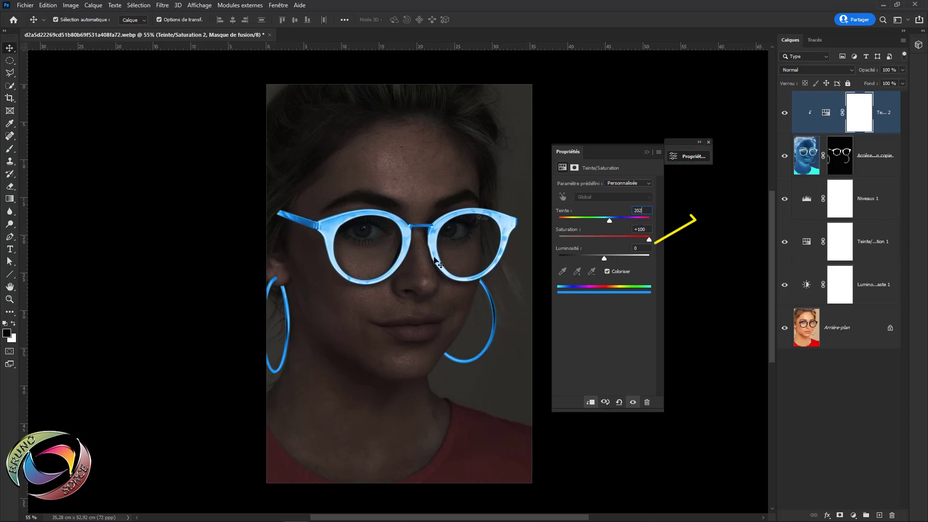
left_click(638, 248)
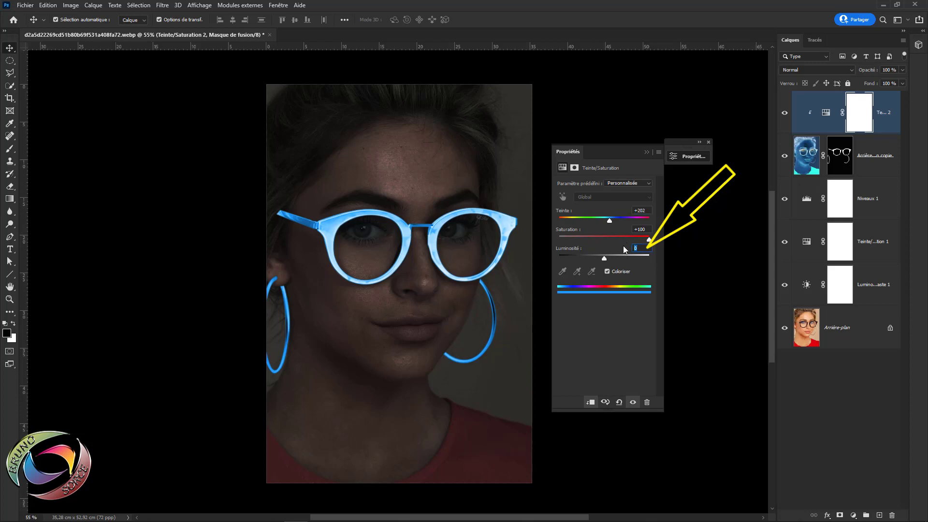
type("-5")
key("Tab")
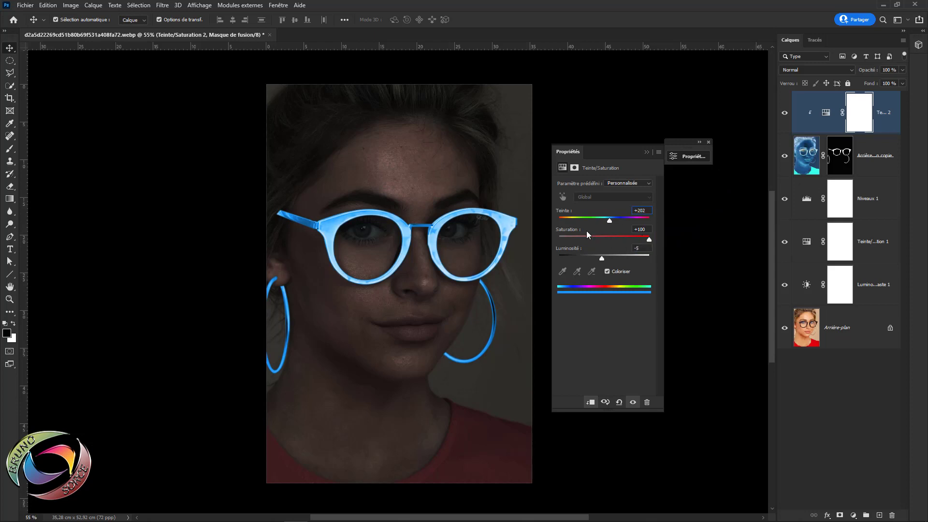
double_click(647, 210)
left_click(709, 143)
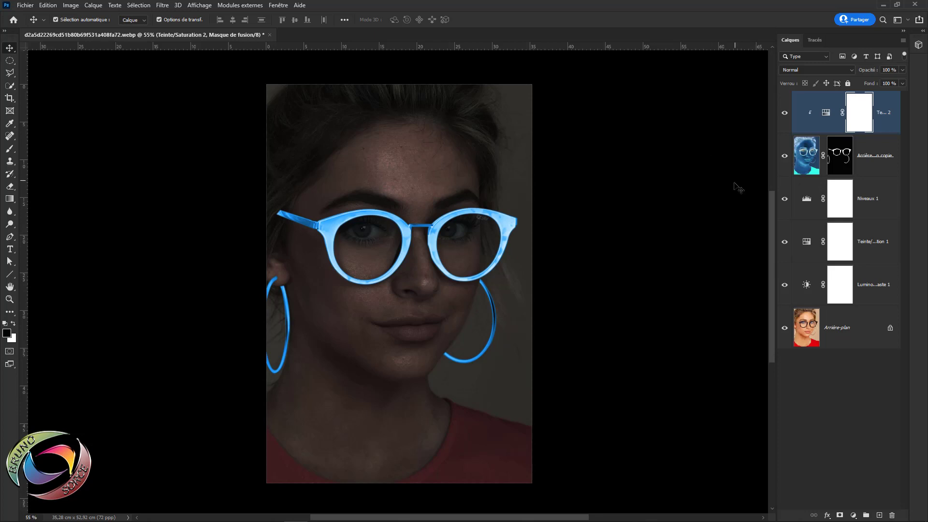
Add a solid colour fill layer in 50dcfa and replace its mask with a copy of the Arrière-plan copie mask
left_click(853, 516)
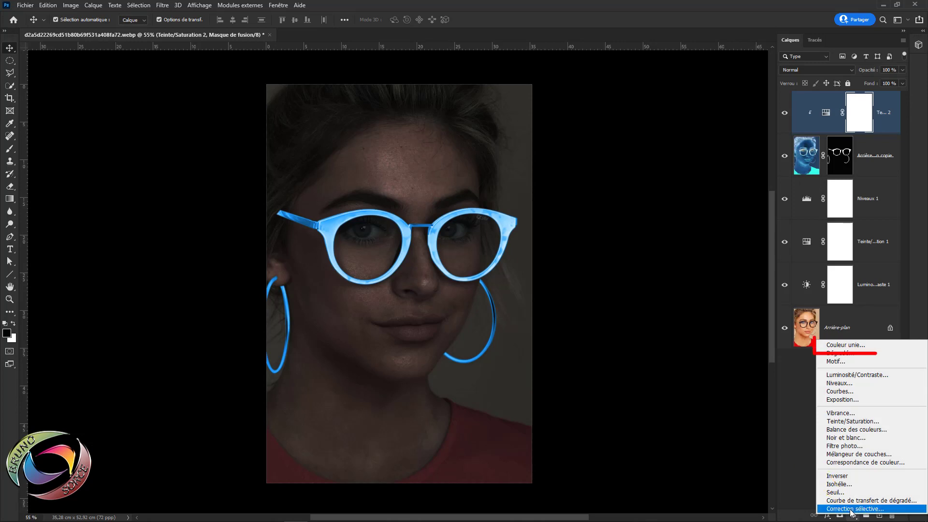
left_click(840, 345)
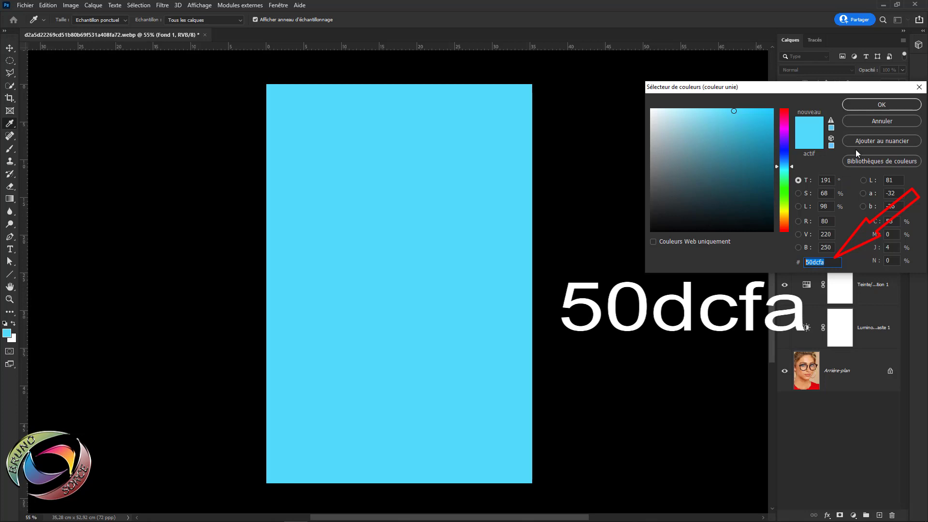
left_click(901, 104)
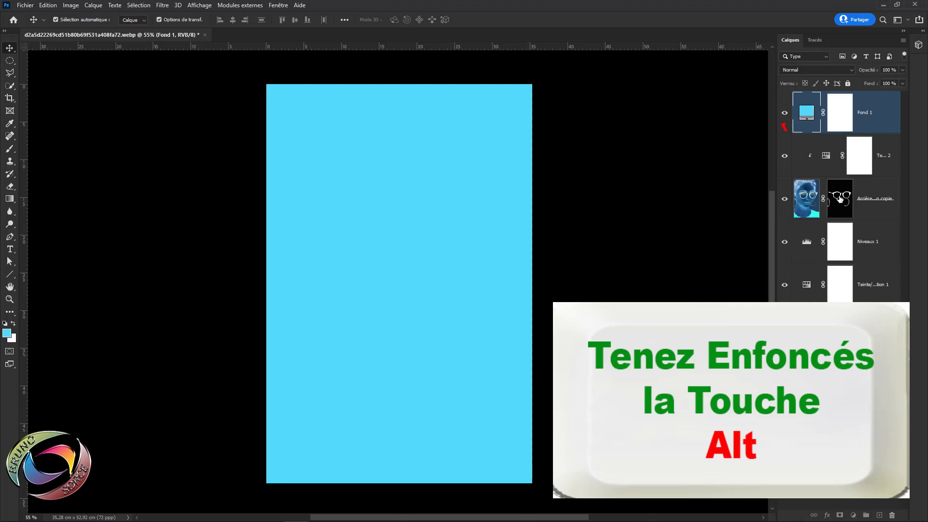
left_click_drag(840, 198, 842, 116)
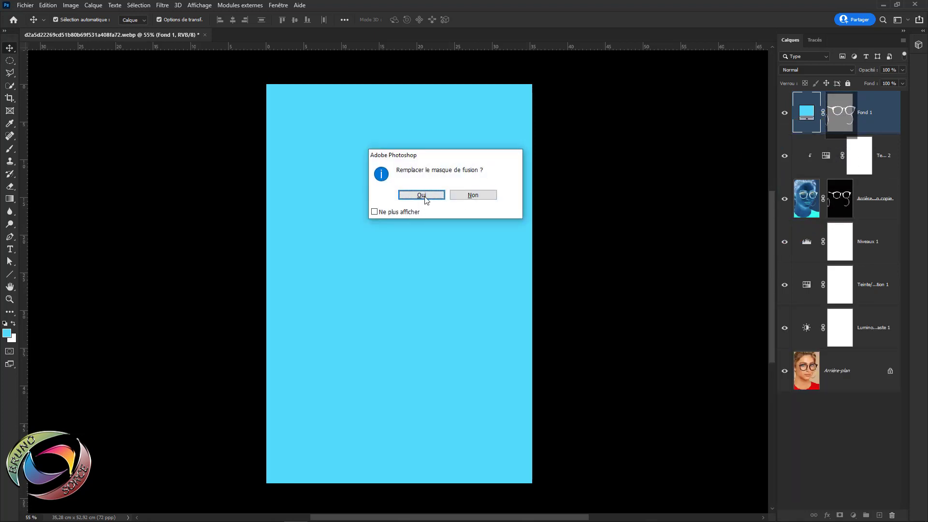
left_click(422, 195)
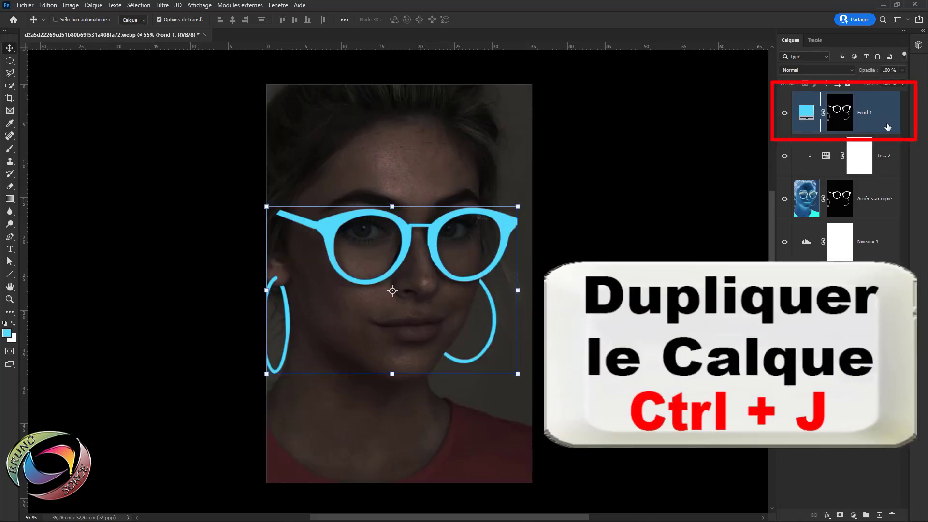
Duplicate the Fond 1 fill layer and feather the original Fond 1 mask by 10 px
key("ctrl+j")
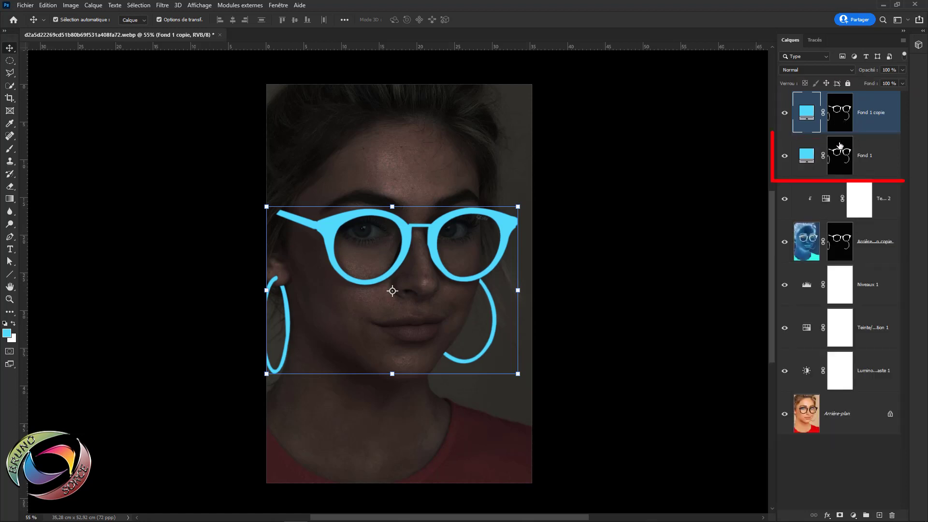
left_click(884, 161)
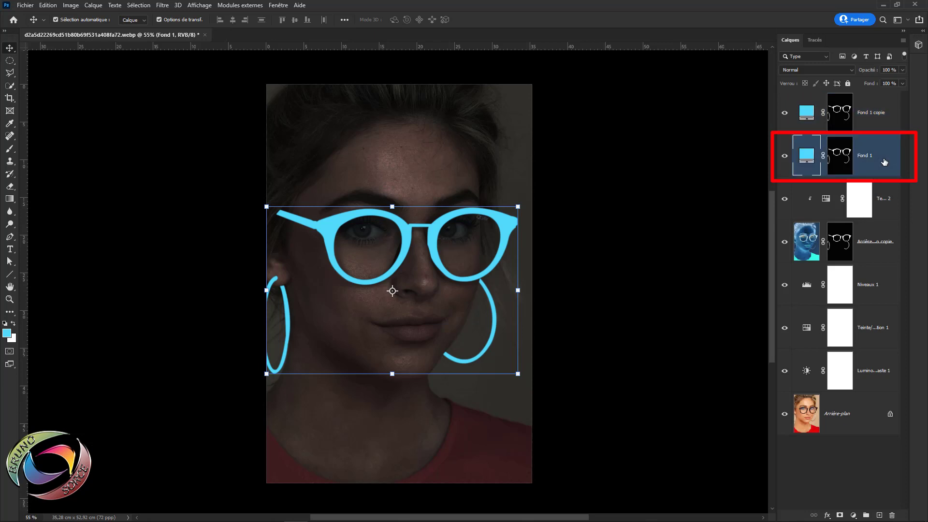
left_click(841, 157)
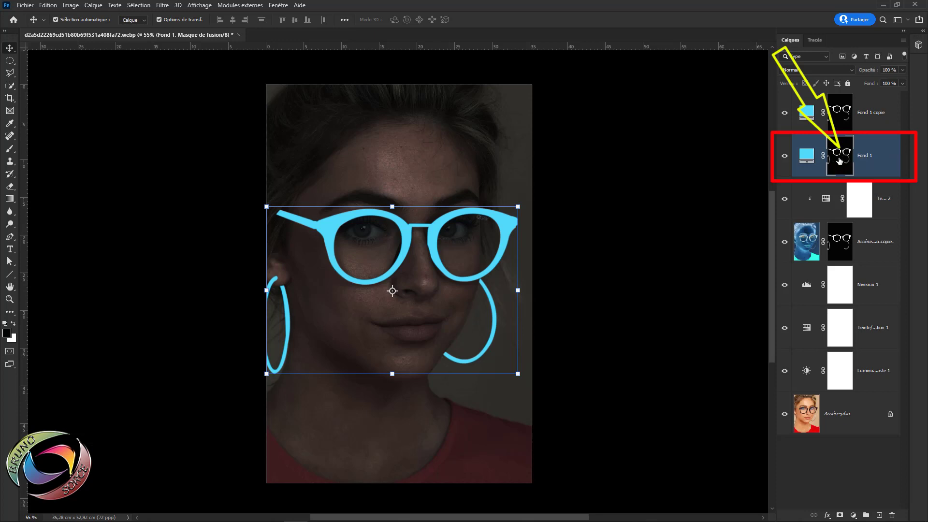
double_click(840, 161)
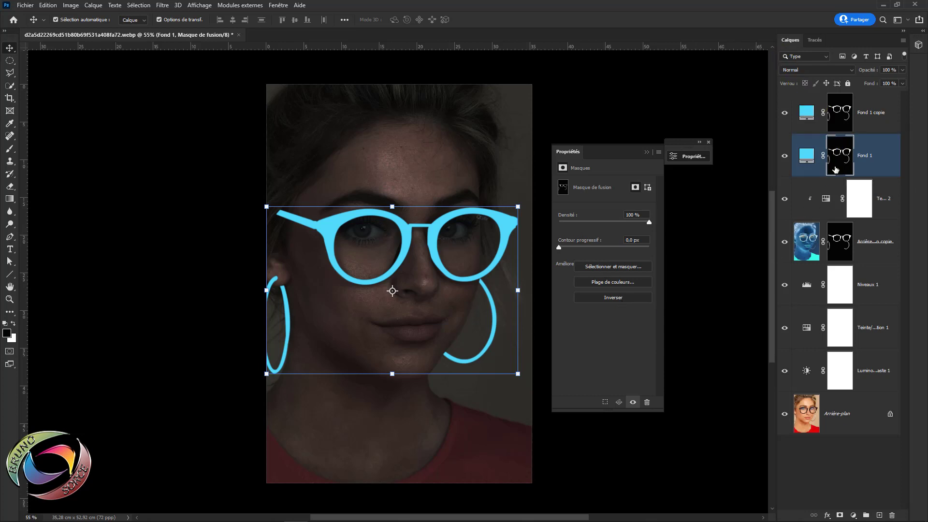
left_click(278, 5)
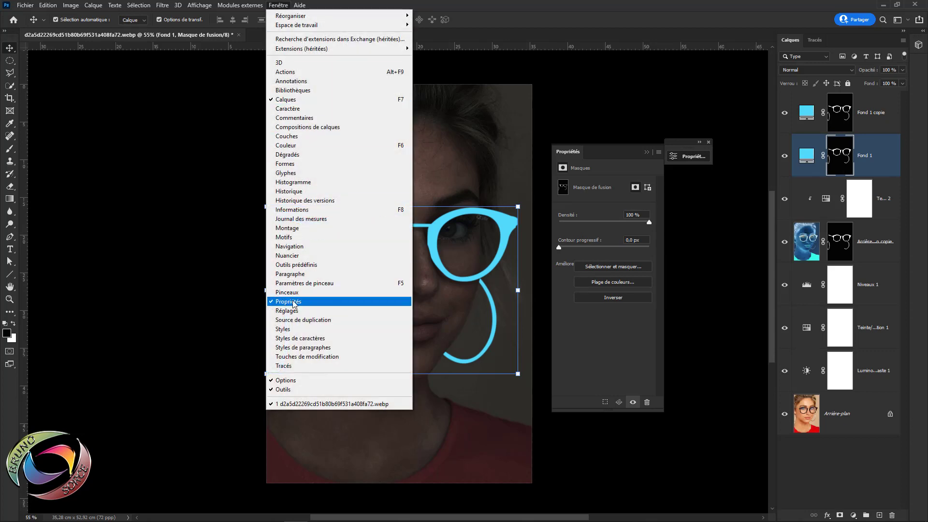
left_click(586, 22)
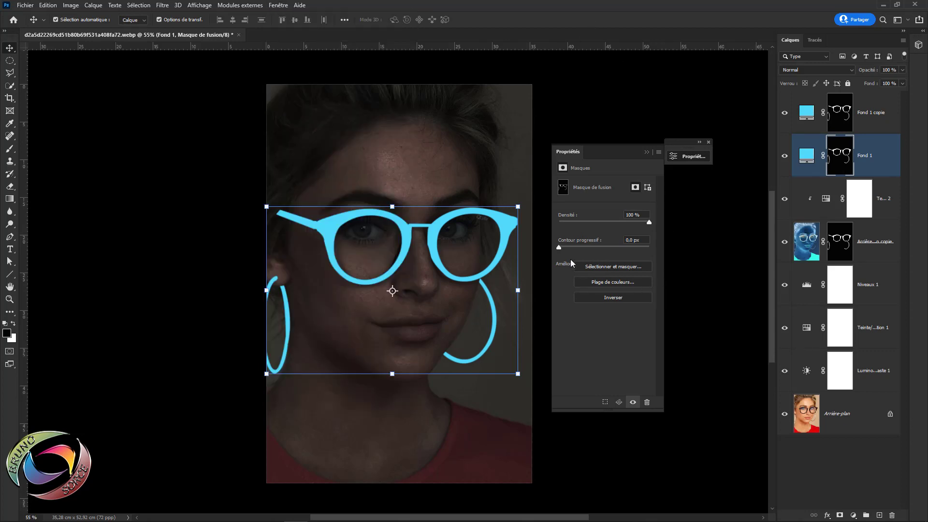
left_click(645, 240)
type("10")
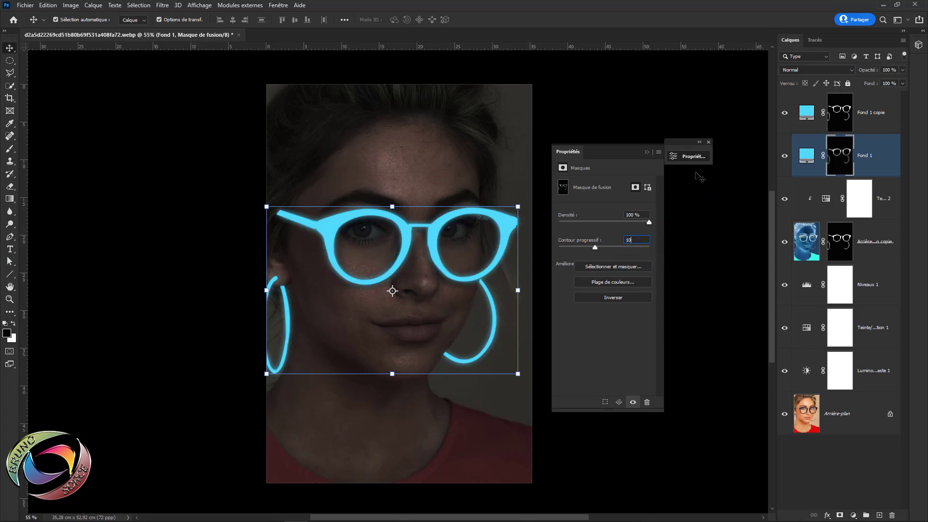
left_click(710, 141)
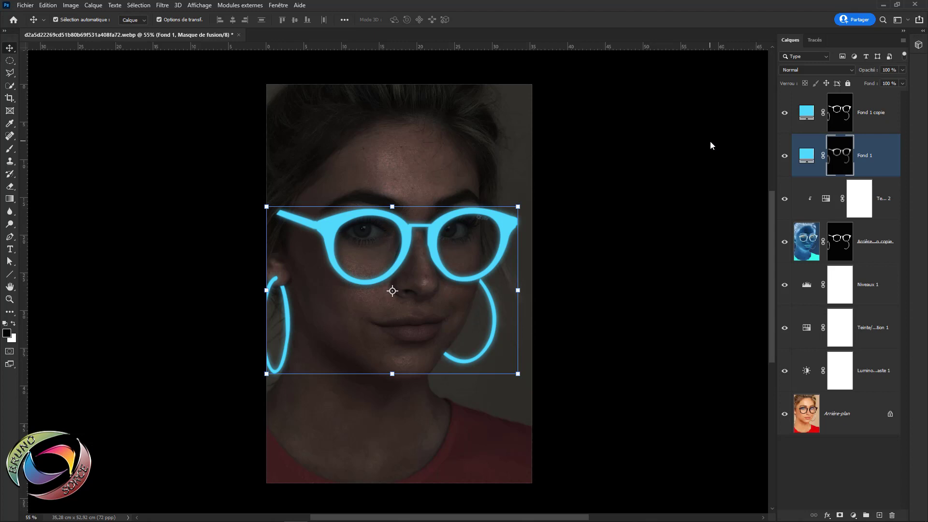
Feather the layer mask of Fond 1 copie by 30 px
left_click(841, 120)
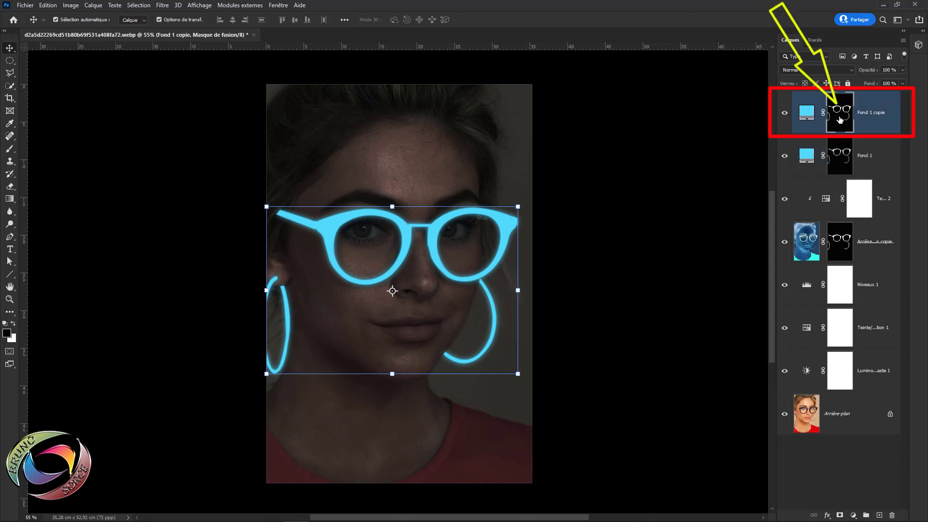
double_click(840, 120)
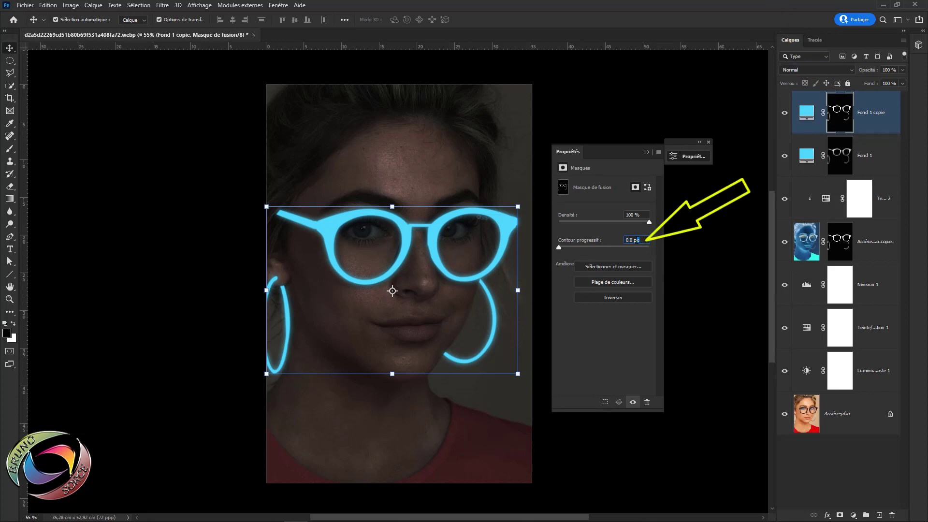
type("30")
left_click(709, 143)
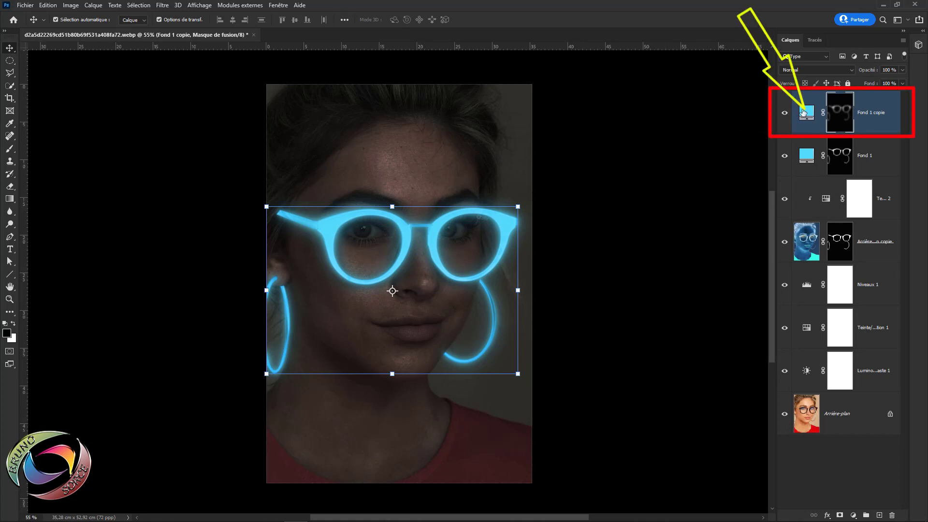
Set the blending mode of both Fond 1 copie and Fond 1 to Eclaircir
left_click(806, 115)
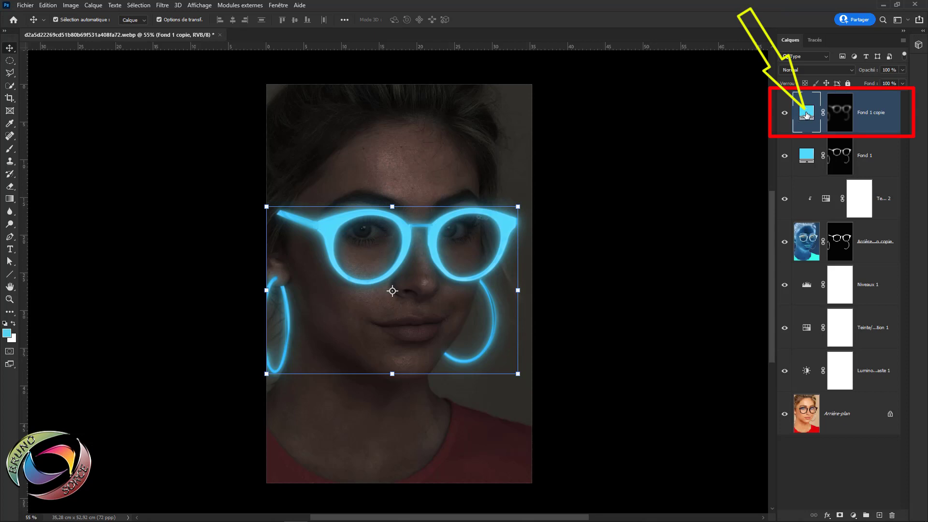
left_click(805, 73)
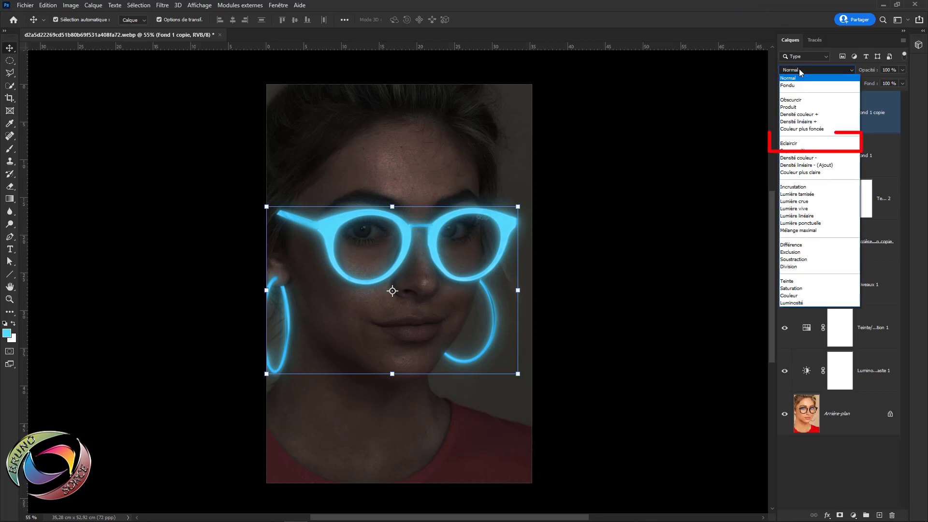
left_click(790, 144)
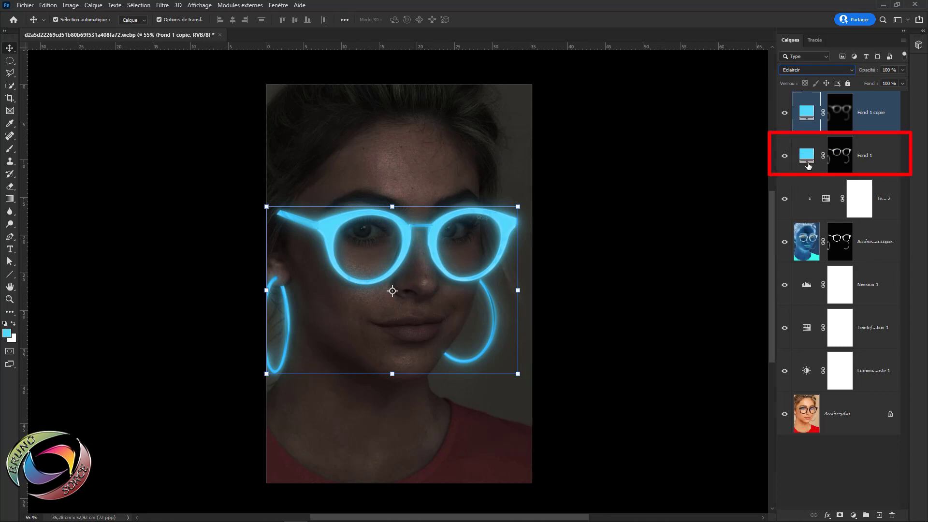
left_click(810, 160)
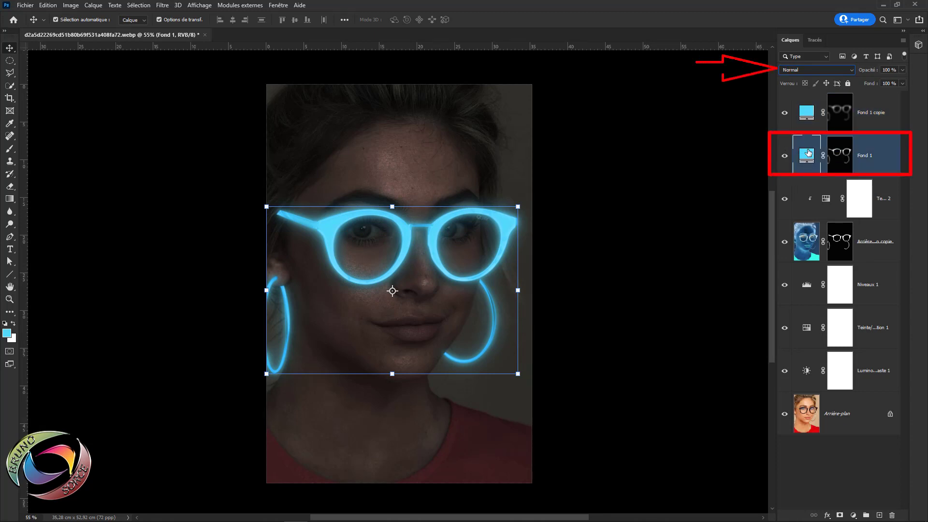
left_click(802, 71)
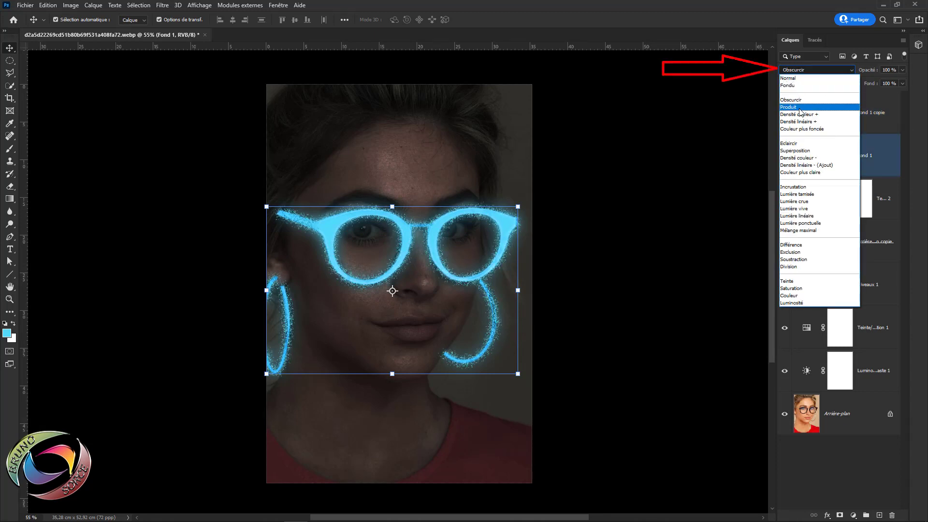
left_click(792, 144)
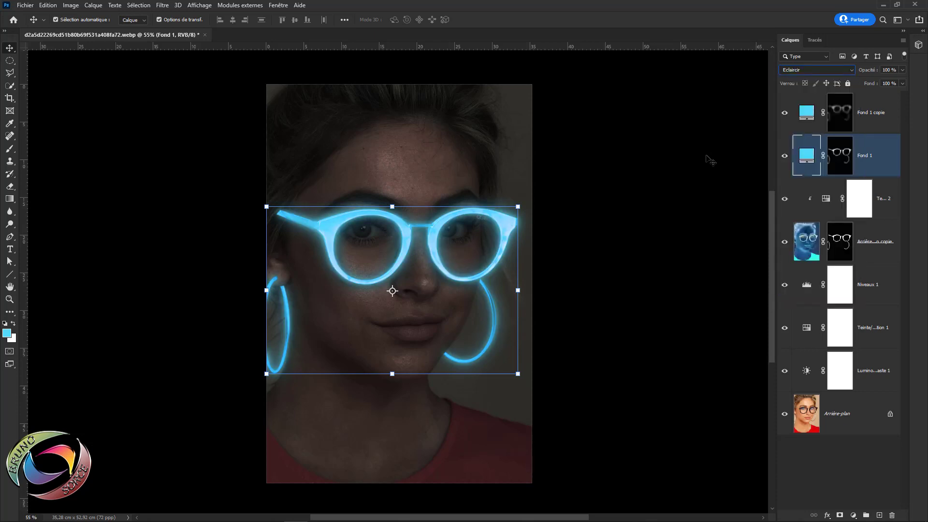
Add an empty layer above Fond 1 copie, keep 50dcfa as the foreground colour, and set the layer's blending mode to Incrustation
left_click(873, 127)
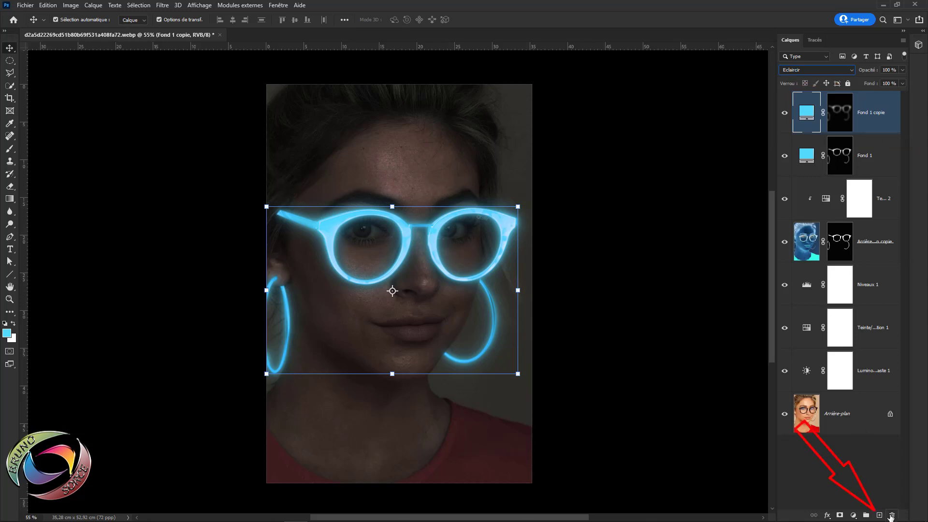
left_click(880, 516)
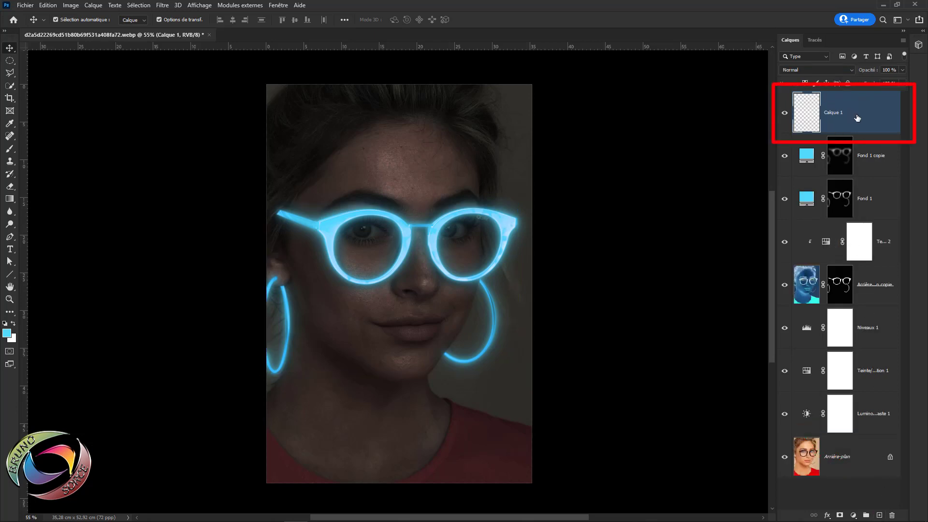
left_click(7, 335)
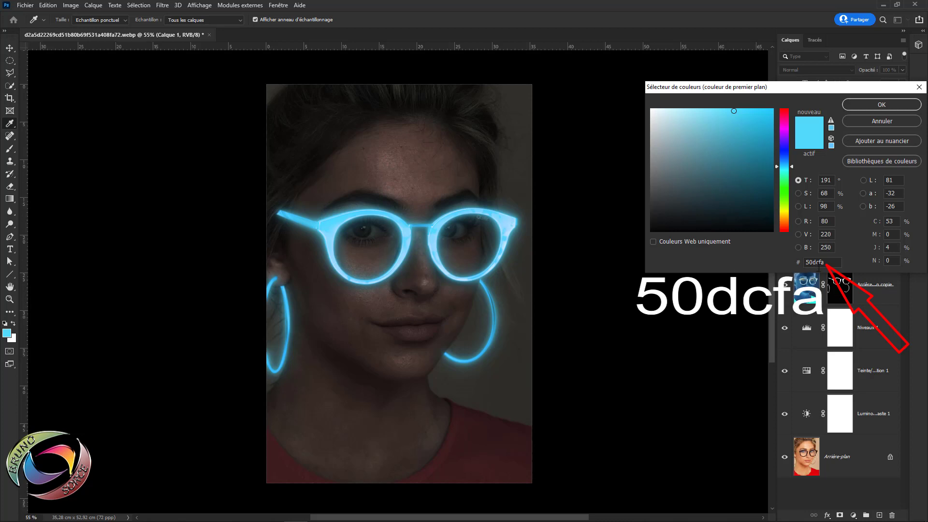
left_click(887, 108)
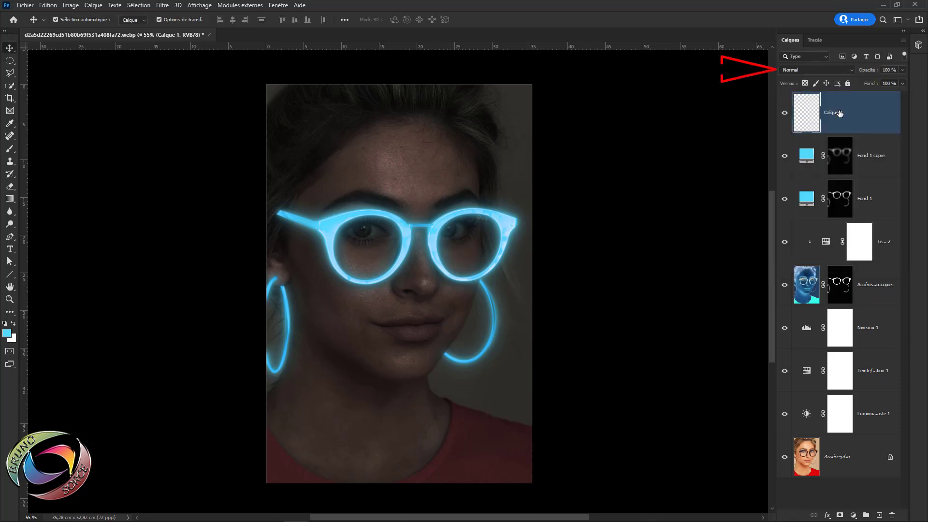
left_click(805, 71)
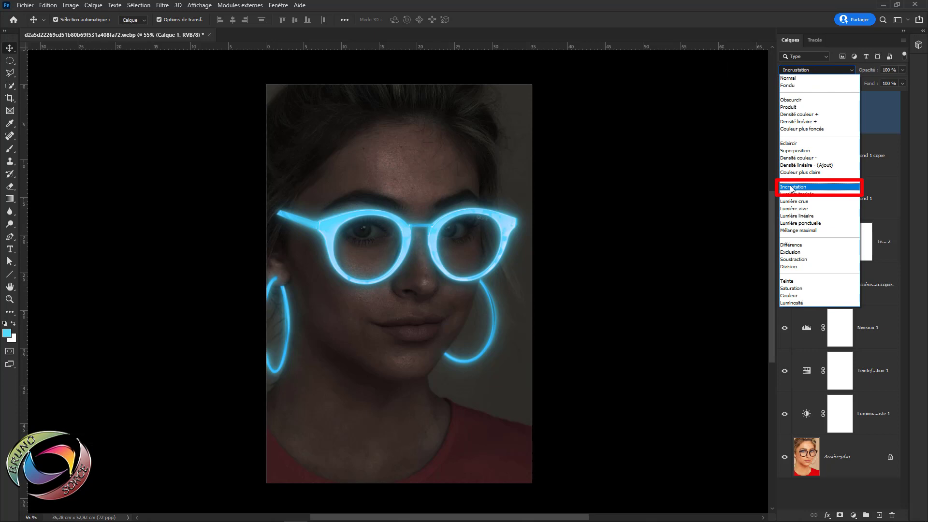
left_click(791, 188)
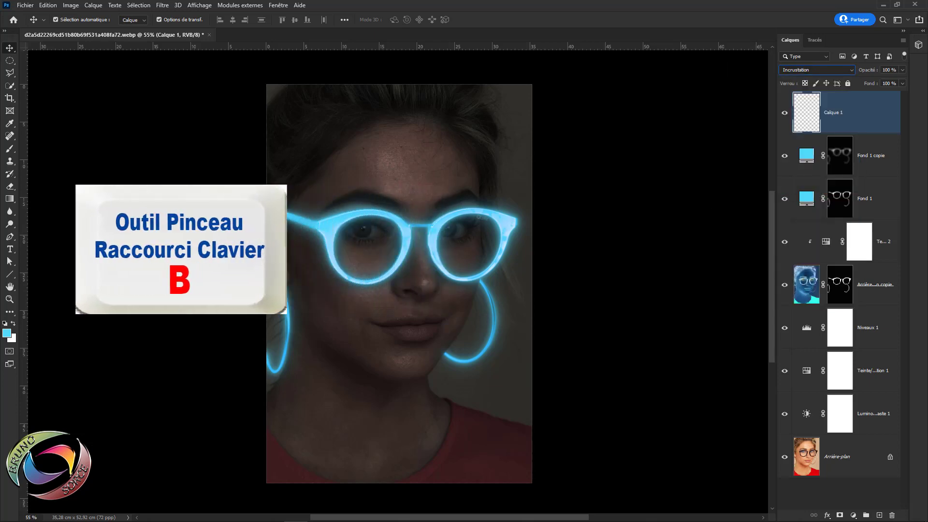
Paint a soft blue glow on Calque 1 around the glasses, face and earrings using the Brush tool at 15 % opacity
left_click(10, 148)
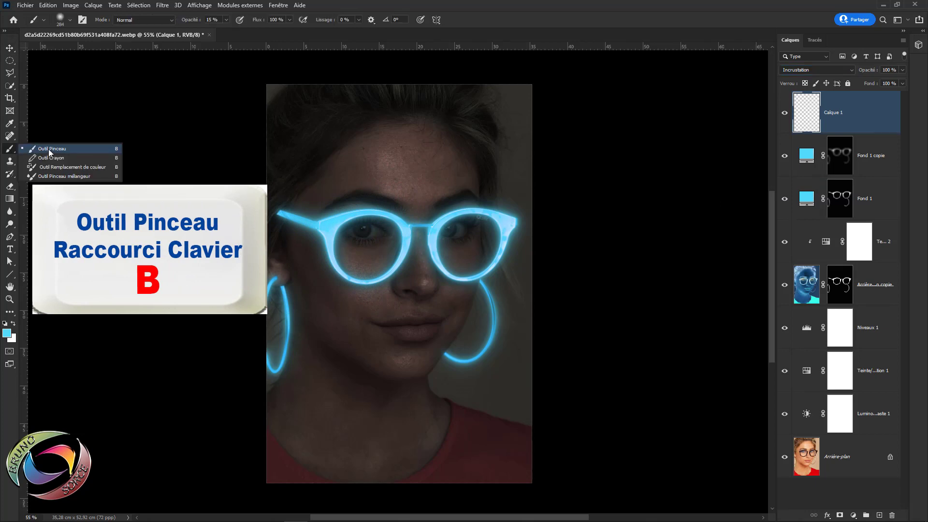
left_click(50, 150)
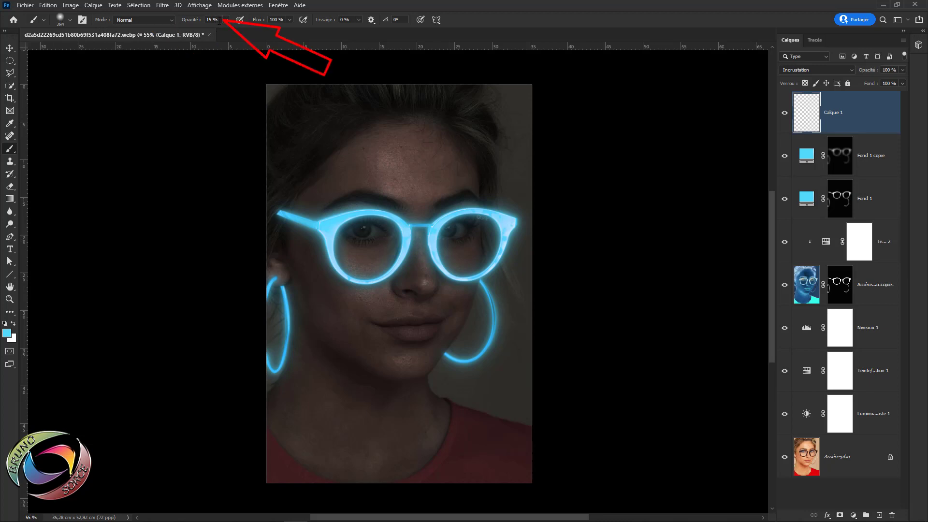
left_click(198, 20)
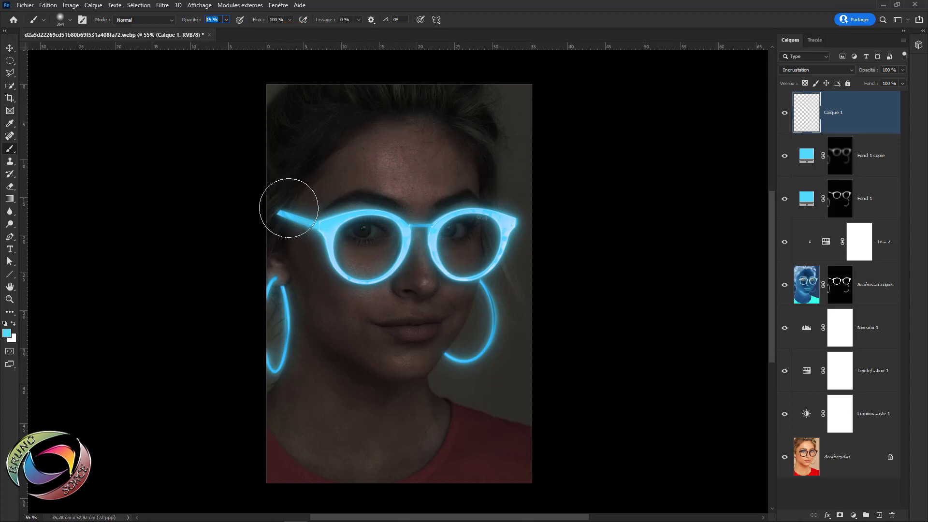
mouse_move(289, 208)
left_mouse_down()
mouse_move(334, 233)
mouse_move(301, 200)
mouse_move(369, 219)
mouse_move(375, 194)
mouse_move(402, 216)
mouse_move(459, 226)
left_mouse_up()
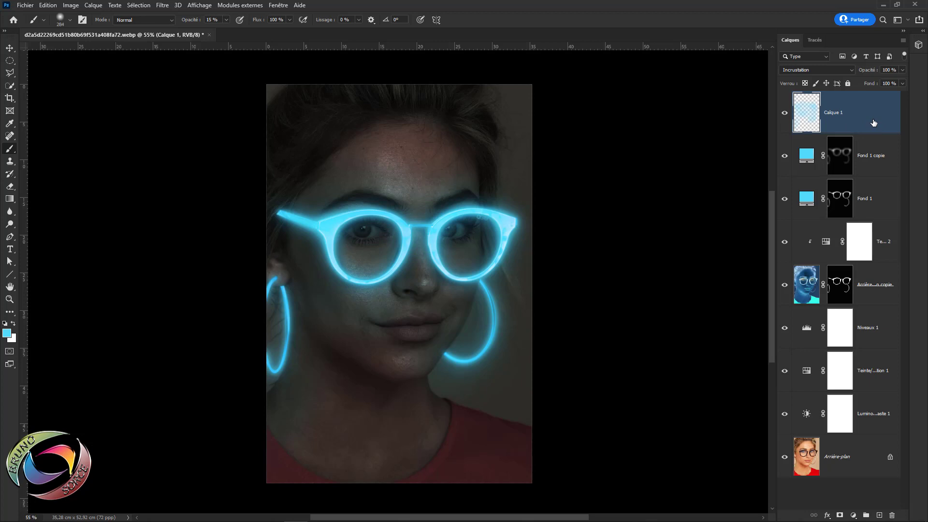
Duplicate Calque 1, set the copy to Densité linéaire - (Ajout) at 20 % opacity, and compare the image with and without it
key("ctrl+j")
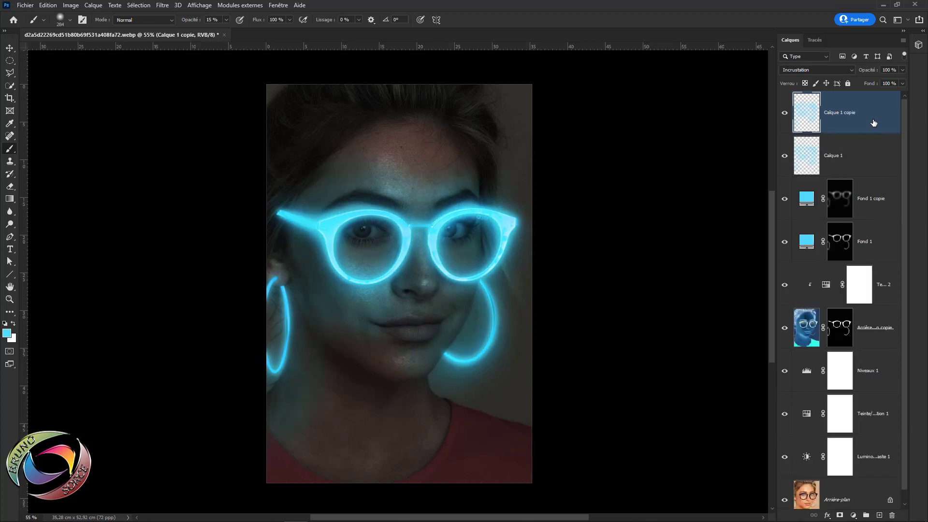
left_click(828, 72)
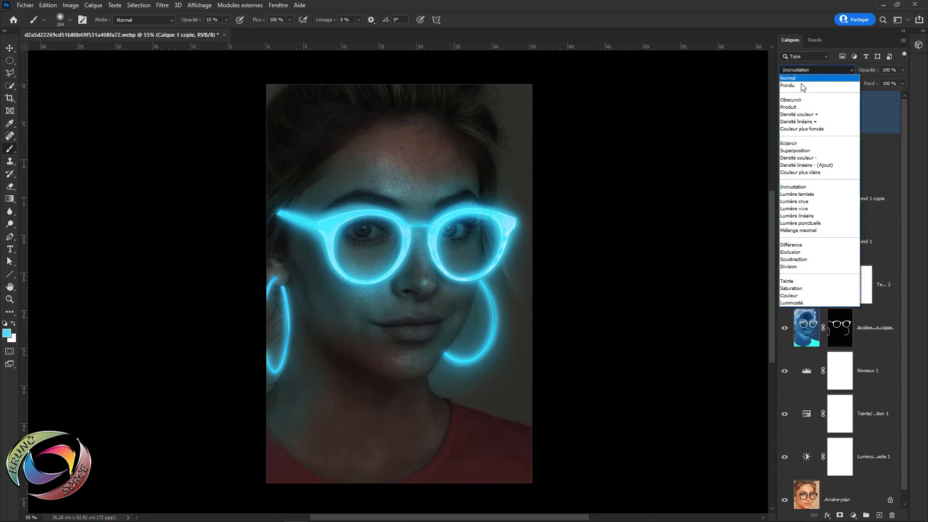
left_click(820, 166)
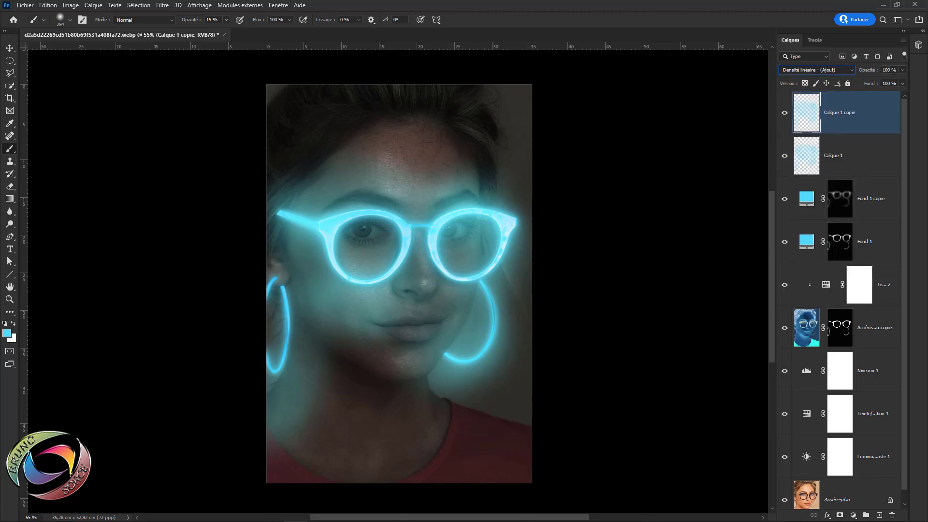
left_click(890, 70)
type("20")
key("Return")
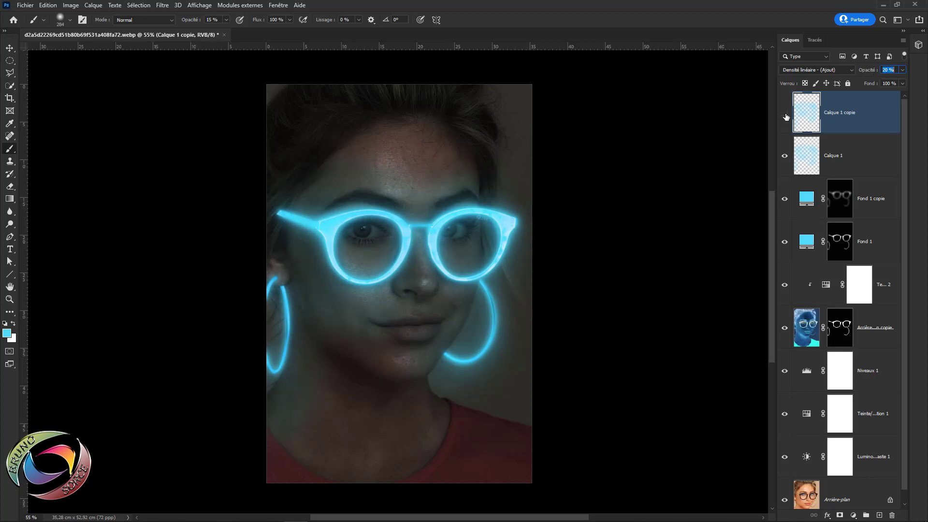
left_click(786, 115)
left_click(786, 115)
Add a Filtre photo adjustment layer above Calque 1 copie with the filter colour 50dcfa
key("v")
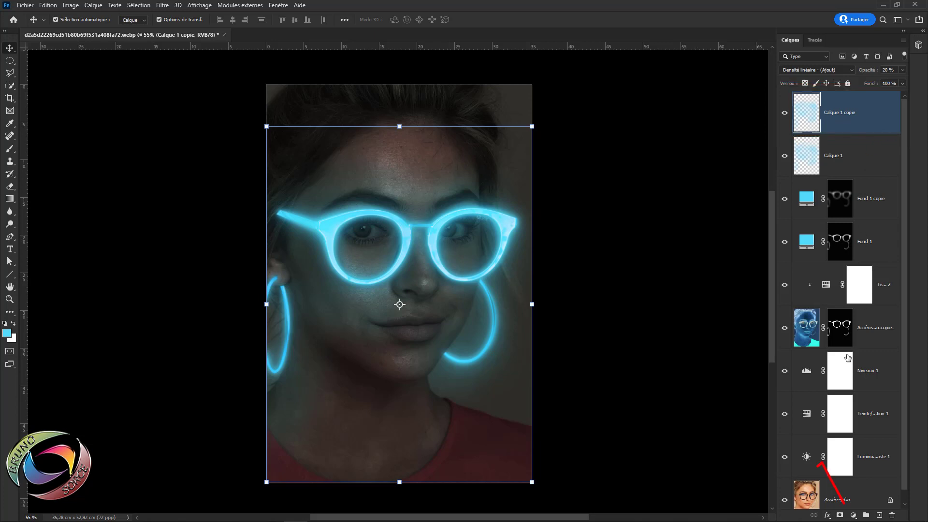
left_click(853, 516)
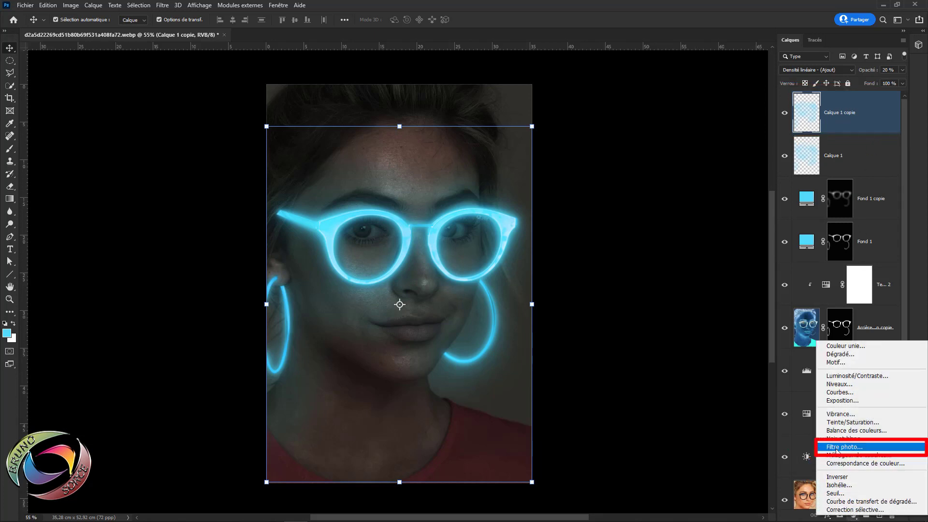
left_click(832, 448)
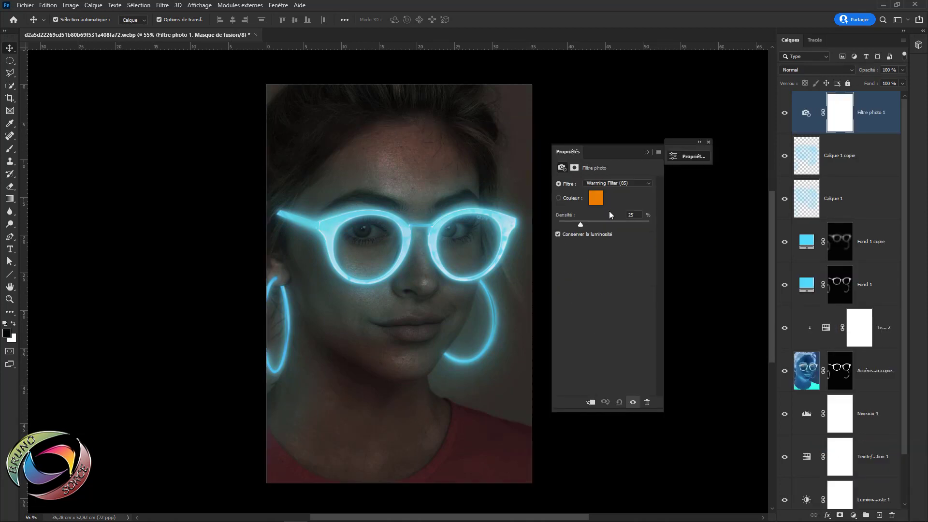
left_click(600, 199)
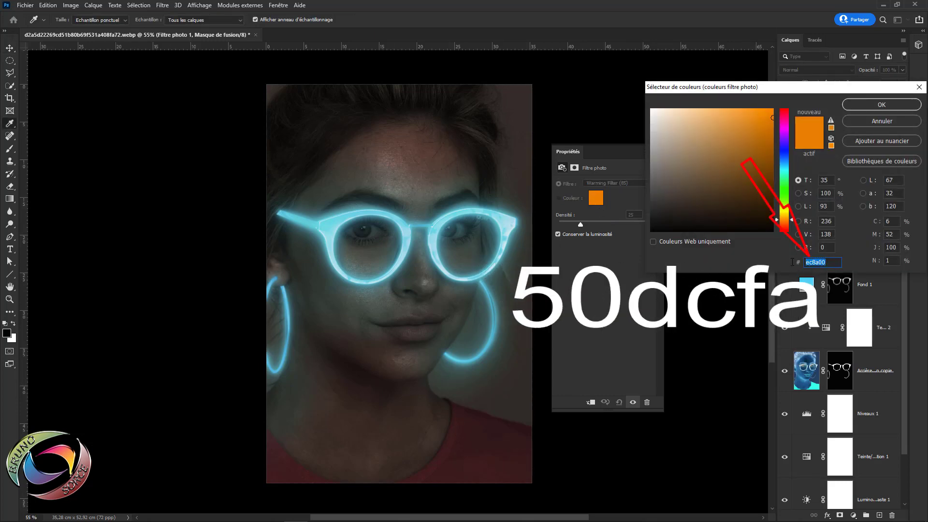
type("50d")
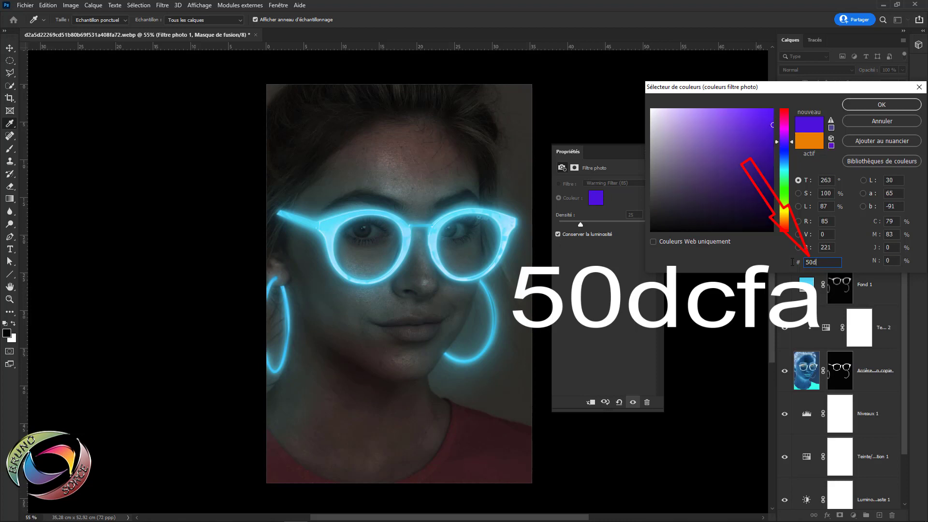
type("cfa")
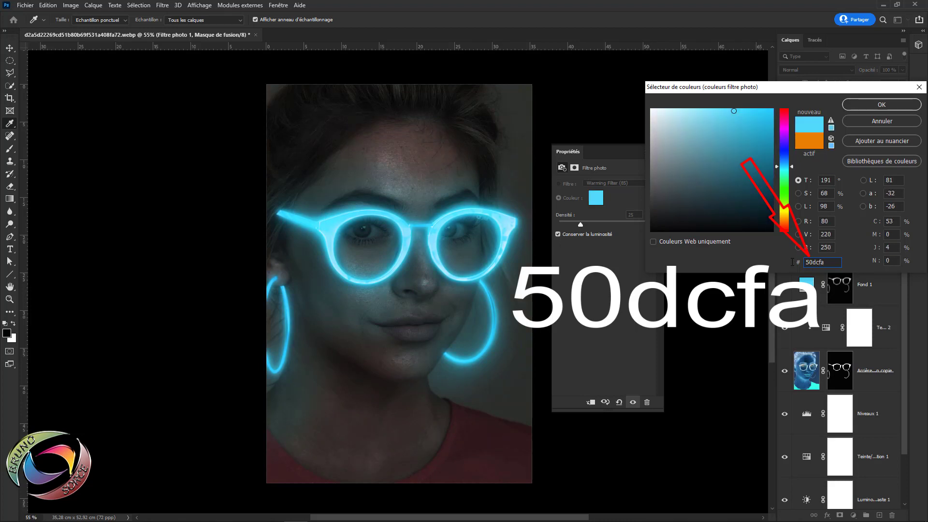
left_click(881, 108)
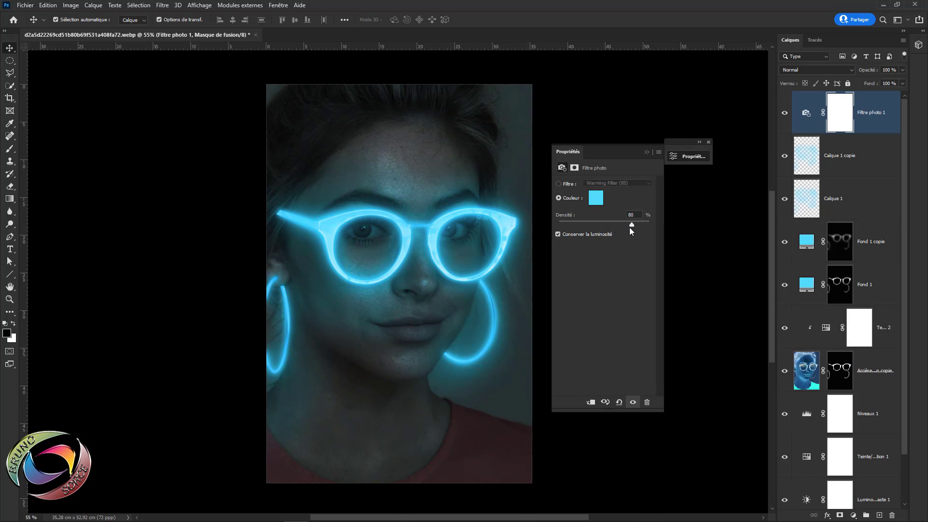
Set the density of the Filtre photo 1 adjustment to 75 %
left_click_drag(623, 227, 624, 226)
type("75")
left_click(709, 142)
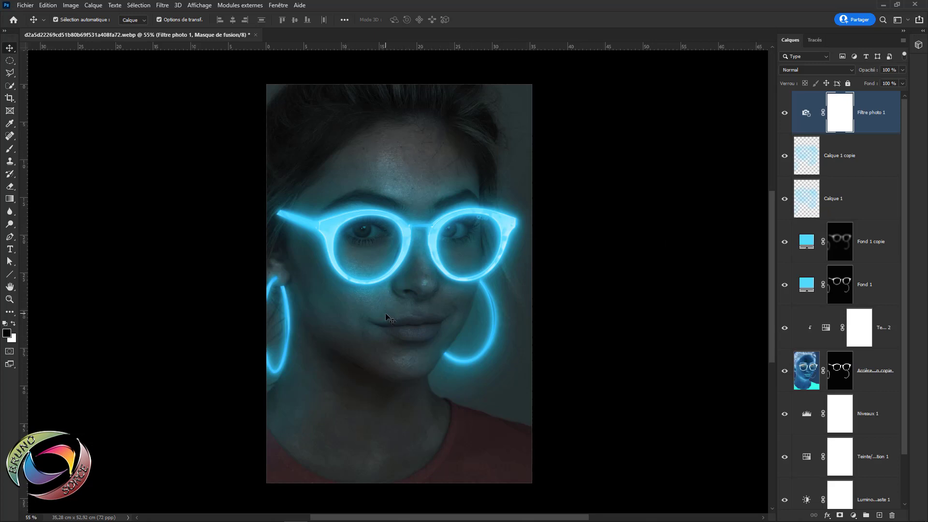
Darken the photo by lowering the white output level of the Niveaux 1 adjustment to 125
left_click(807, 416)
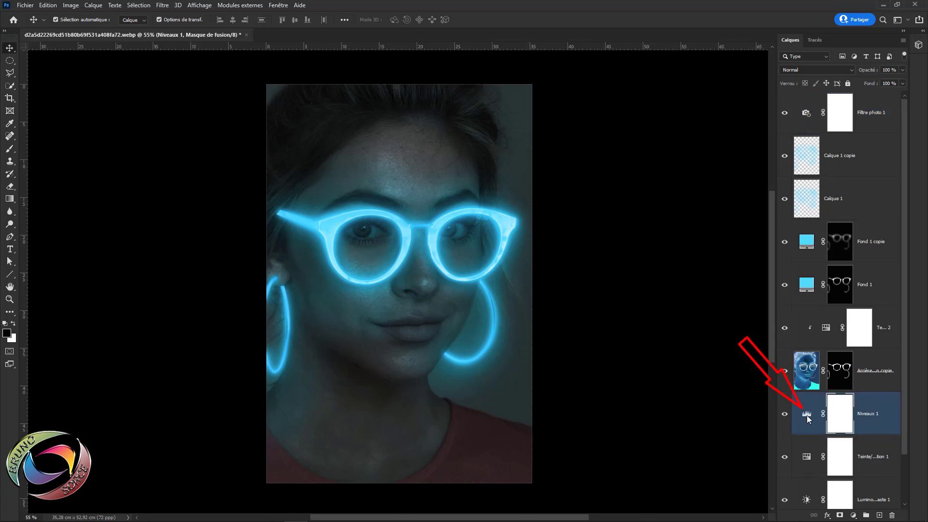
double_click(807, 417)
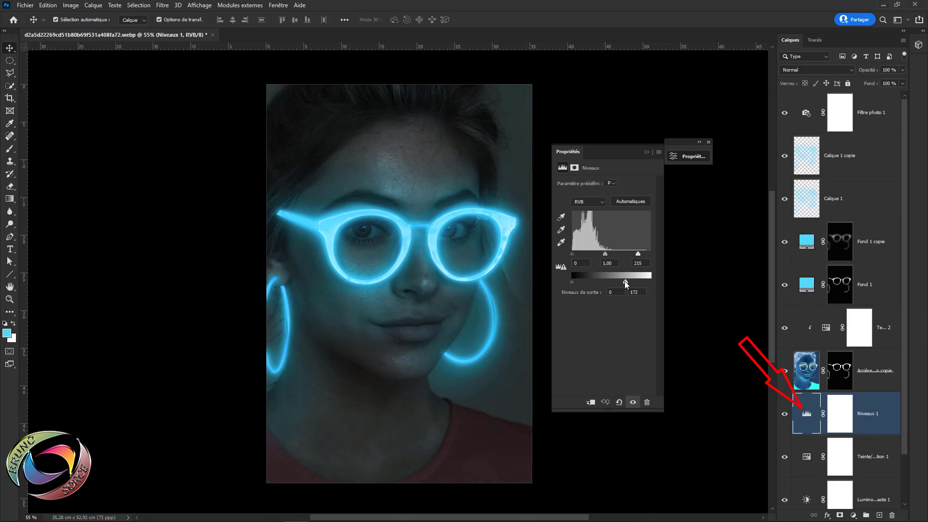
left_click_drag(616, 281, 612, 282)
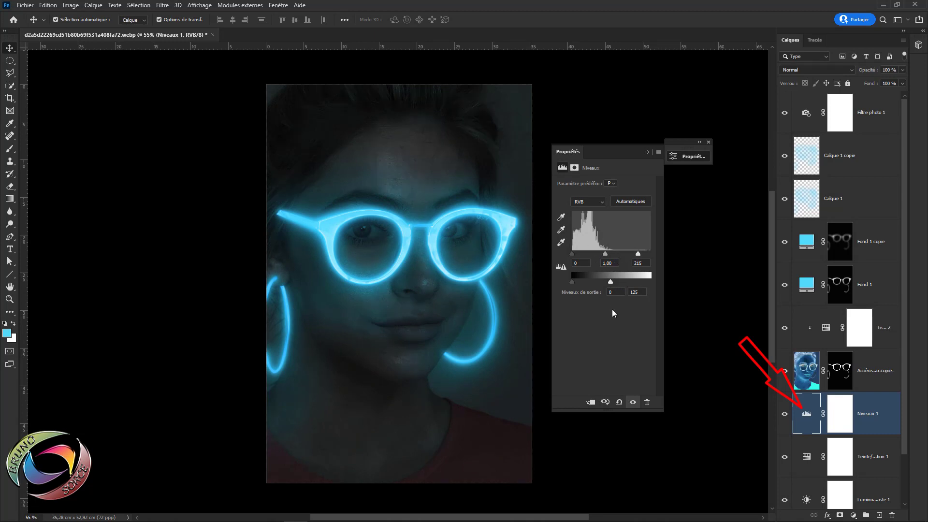
left_click(647, 152)
left_click(709, 143)
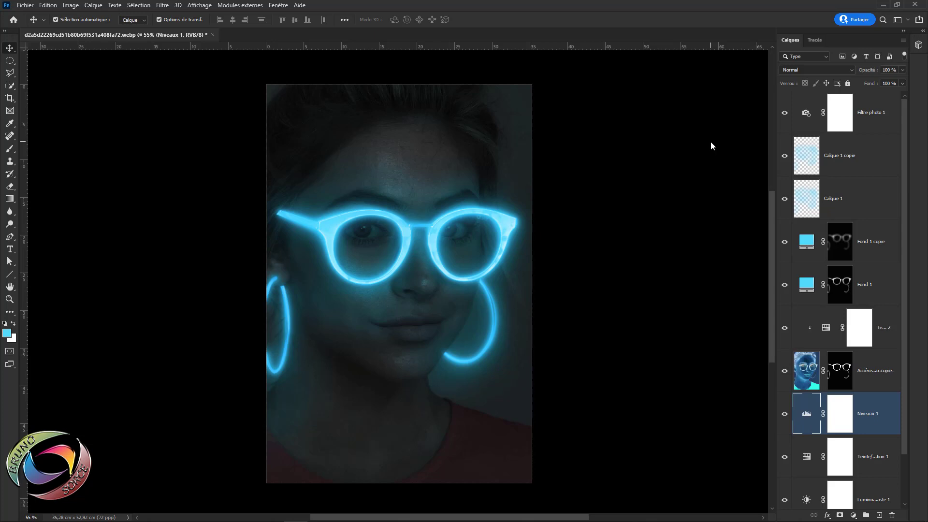
Select the Teinte/Saturation 1 adjustment layer below Niveaux 1
key("alt+bracketleft")
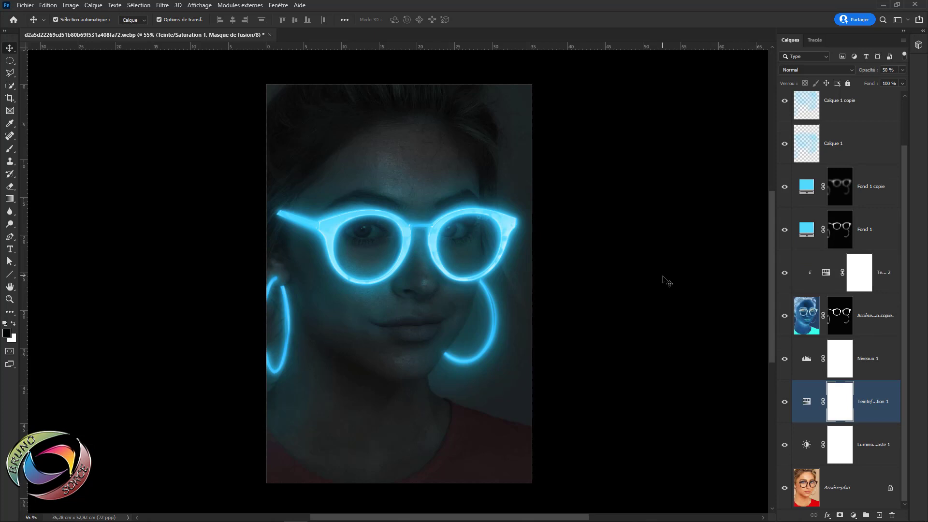